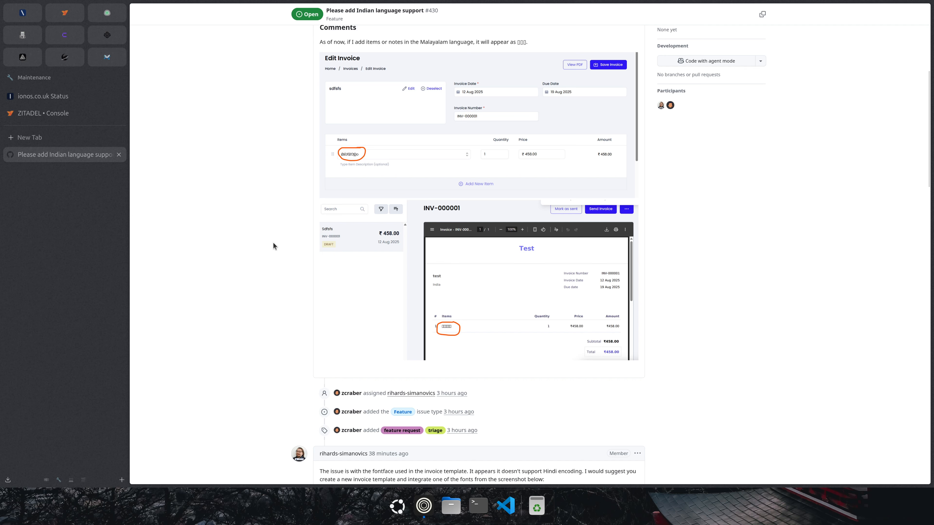
Scroll issue #430 down past the invoice screenshots to the maintainer's Poppins instructions.
{"action": "scroll", "coordinate": [277, 273], "scroll_direction": "down", "scroll_amount": 10}
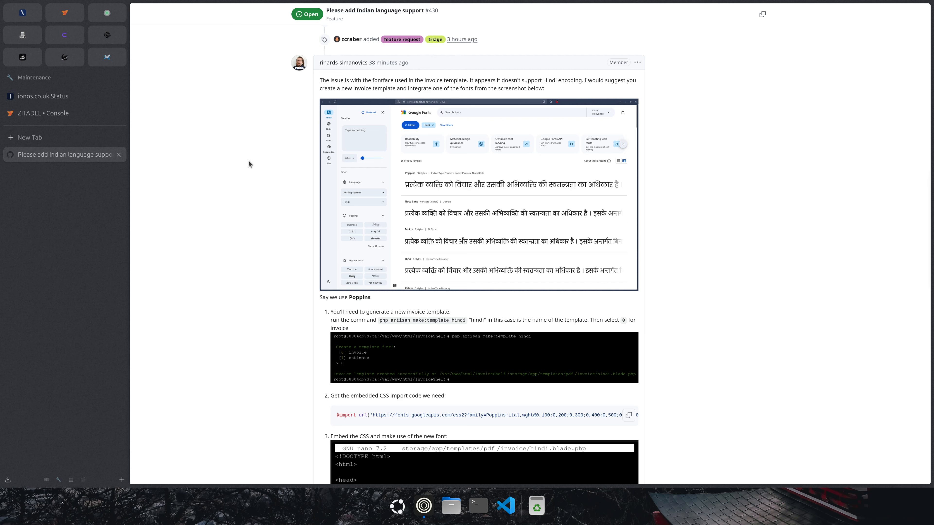
Select the inline command 'php artisan make:template hindi' in the maintainer's first step.
{"action": "scroll", "coordinate": [189, 151], "scroll_direction": "up", "scroll_amount": 10}
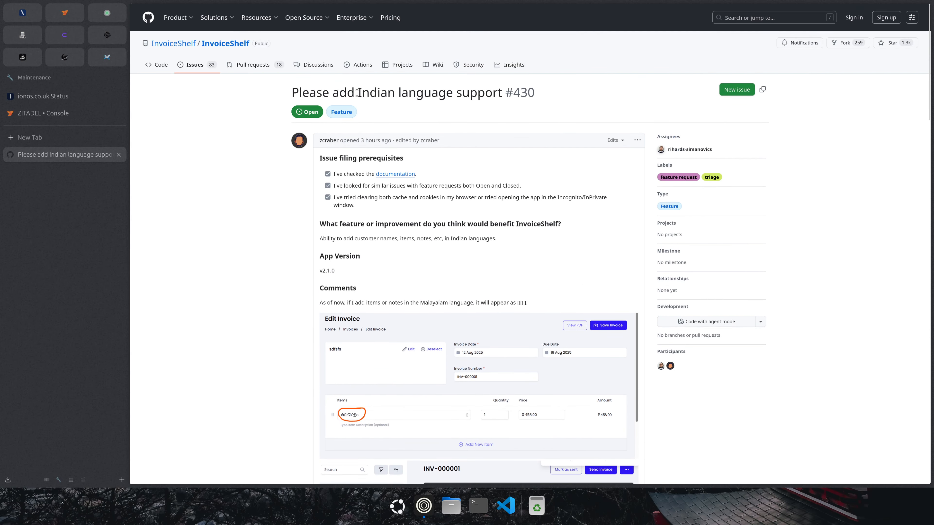
{"action": "double_click", "coordinate": [371, 95]}
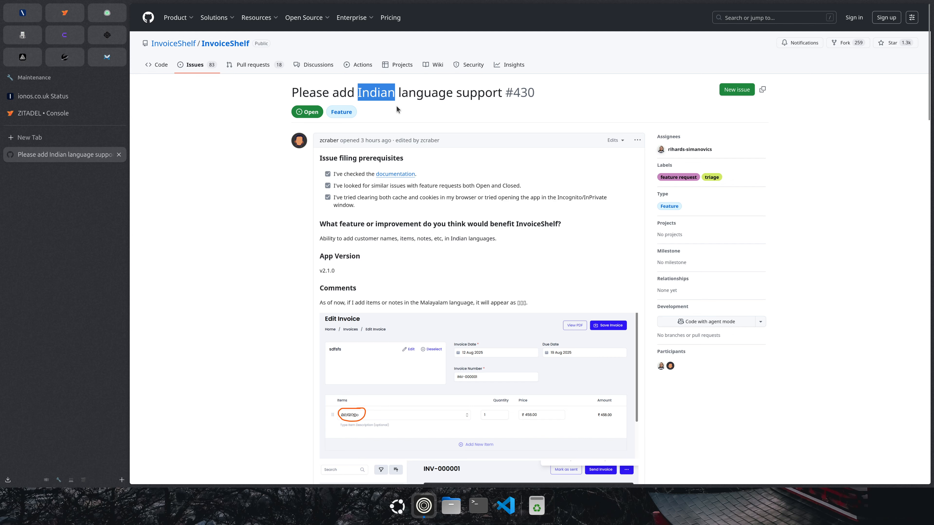
{"action": "left_click", "coordinate": [235, 197]}
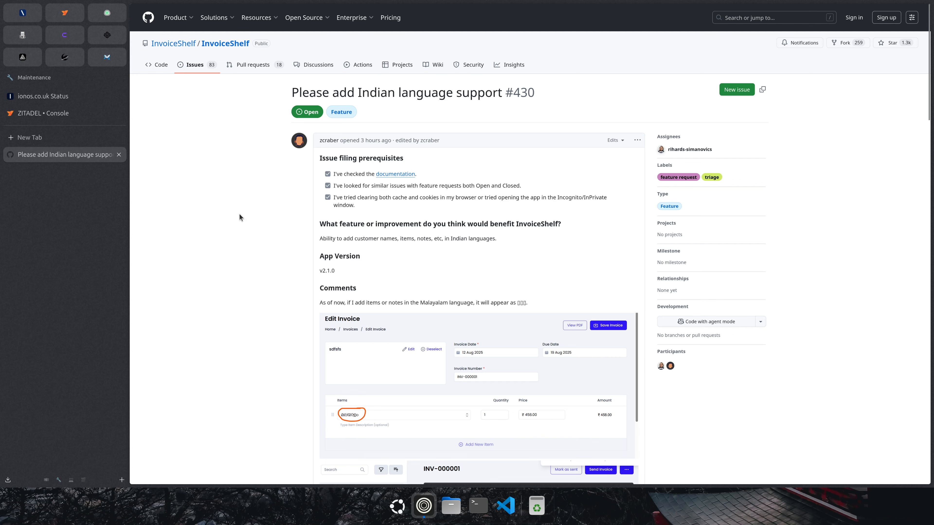
{"action": "scroll", "coordinate": [239, 213], "scroll_direction": "down", "scroll_amount": 15}
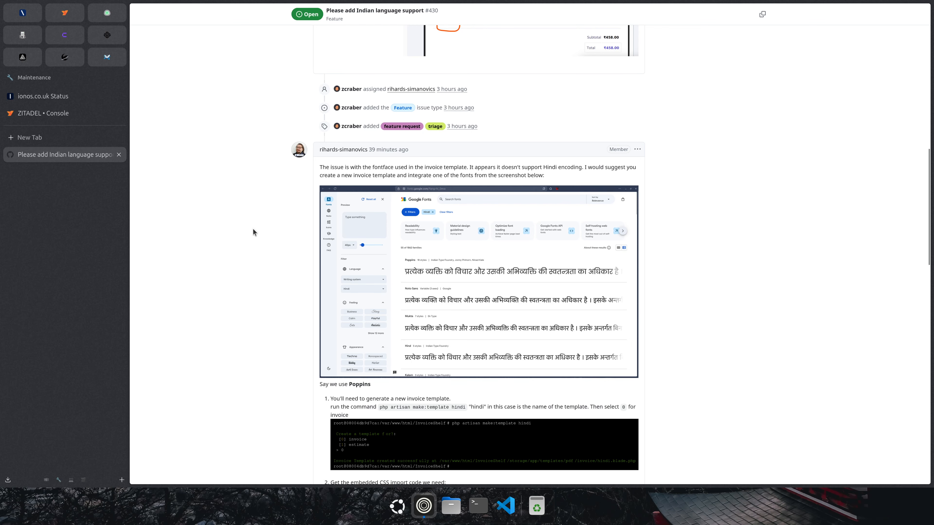
{"action": "scroll", "coordinate": [253, 230], "scroll_direction": "down", "scroll_amount": 5}
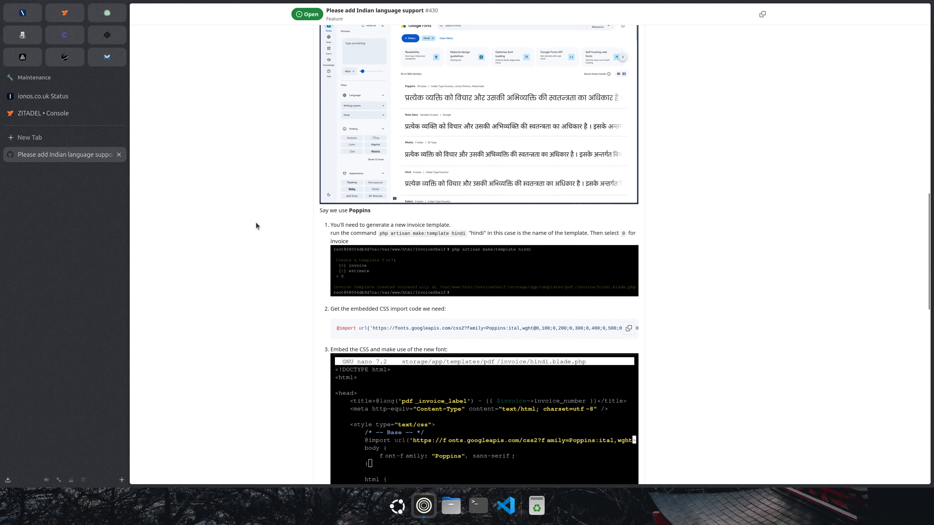
{"action": "scroll", "coordinate": [255, 223], "scroll_direction": "up", "scroll_amount": 5}
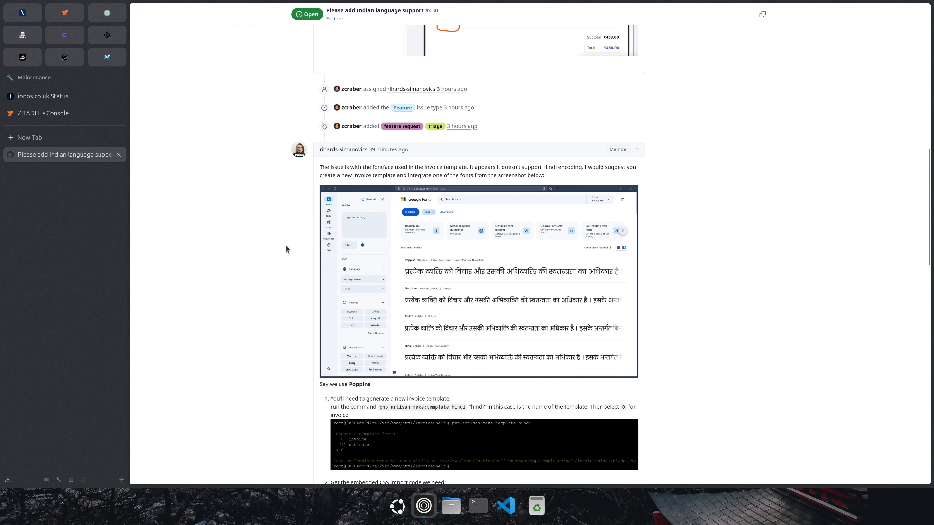
{"action": "scroll", "coordinate": [313, 260], "scroll_direction": "down", "scroll_amount": 5}
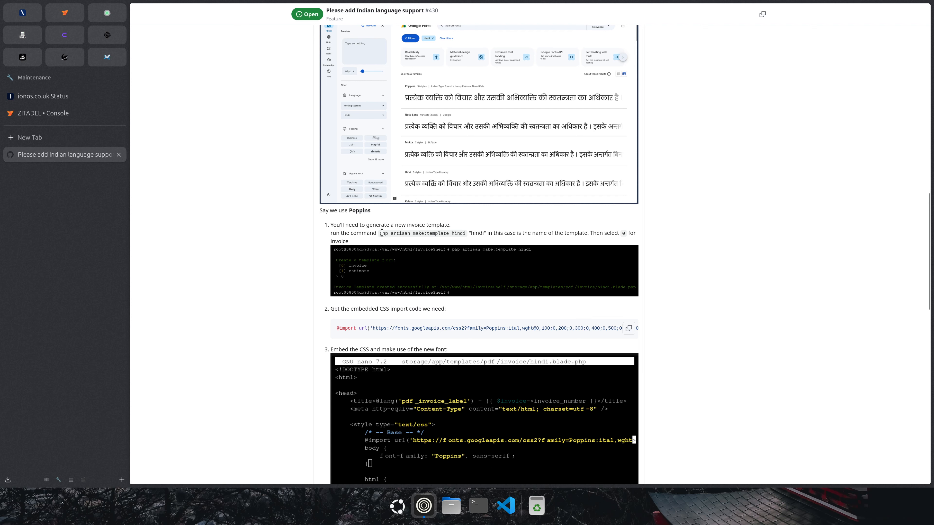
{"action": "left_click_drag", "start_coordinate": [380, 234], "coordinate": [455, 235]}
Connect the Coolify terminal to the invoiceshelf container of InvoiceShelf DEMO.
{"action": "left_click", "coordinate": [70, 38]}
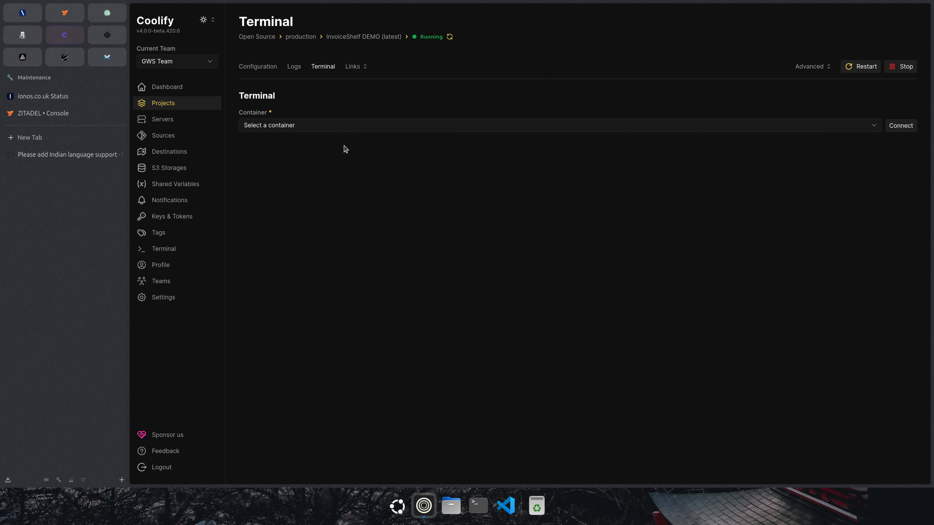
{"action": "left_click", "coordinate": [283, 129]}
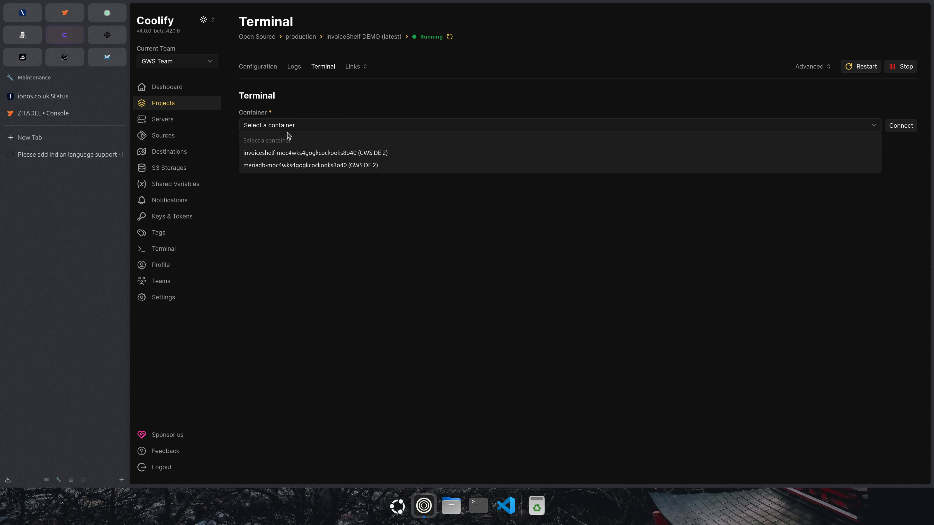
{"action": "left_click", "coordinate": [297, 154]}
{"action": "left_click", "coordinate": [893, 126]}
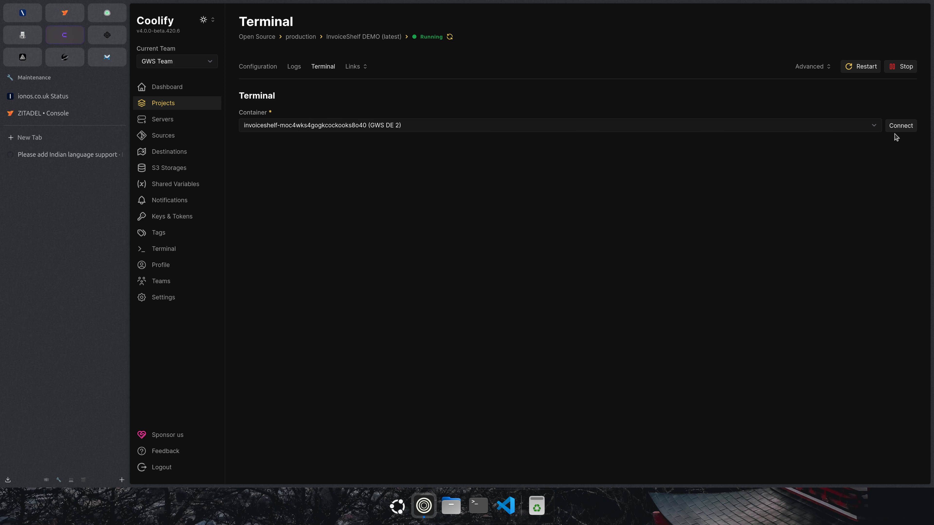
{"action": "left_click", "coordinate": [900, 127]}
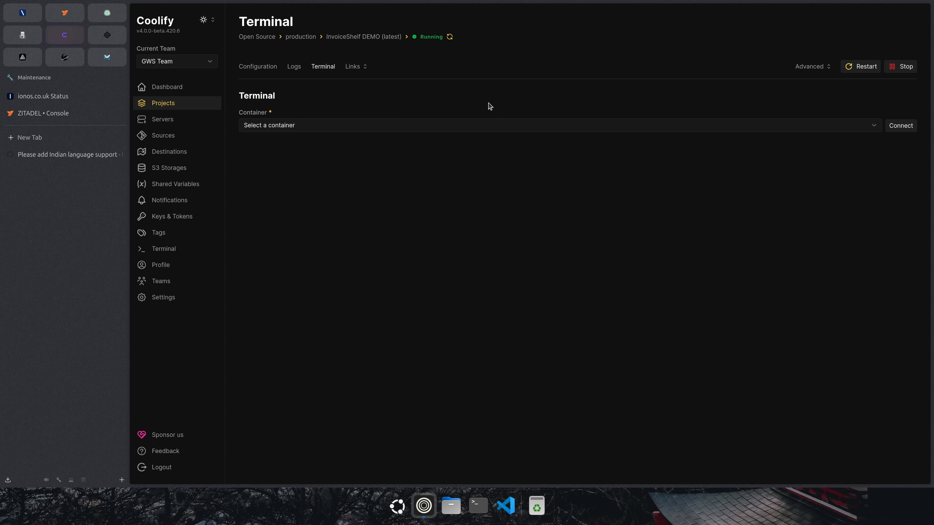
{"action": "left_click", "coordinate": [335, 126]}
{"action": "left_click", "coordinate": [335, 153]}
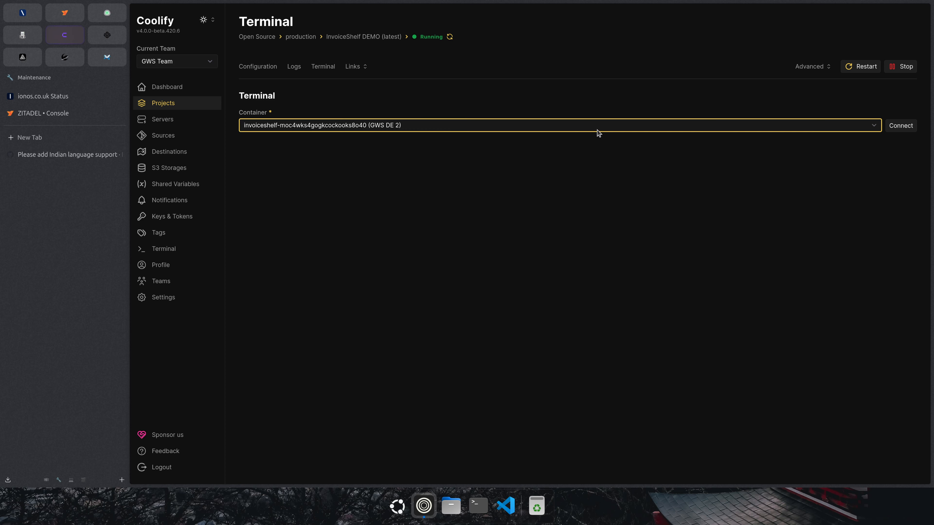
{"action": "left_click", "coordinate": [898, 126]}
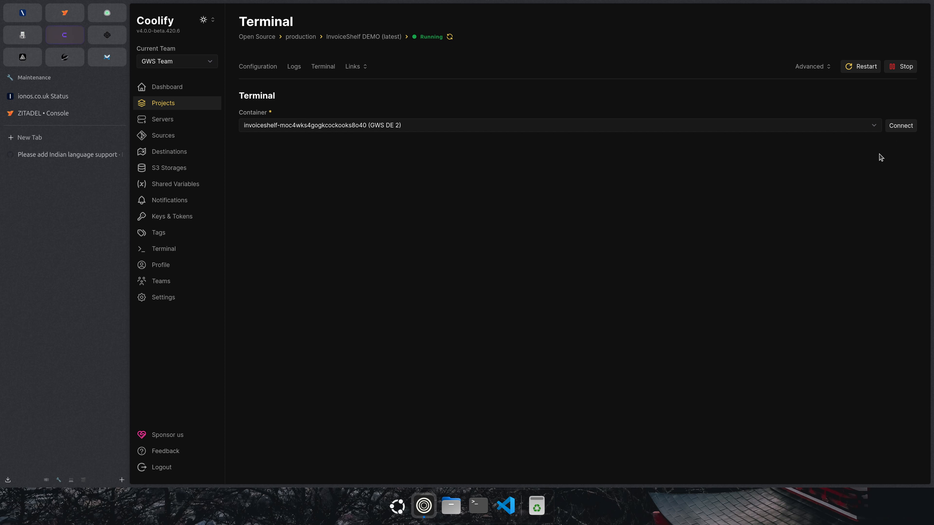
{"action": "left_click", "coordinate": [905, 126]}
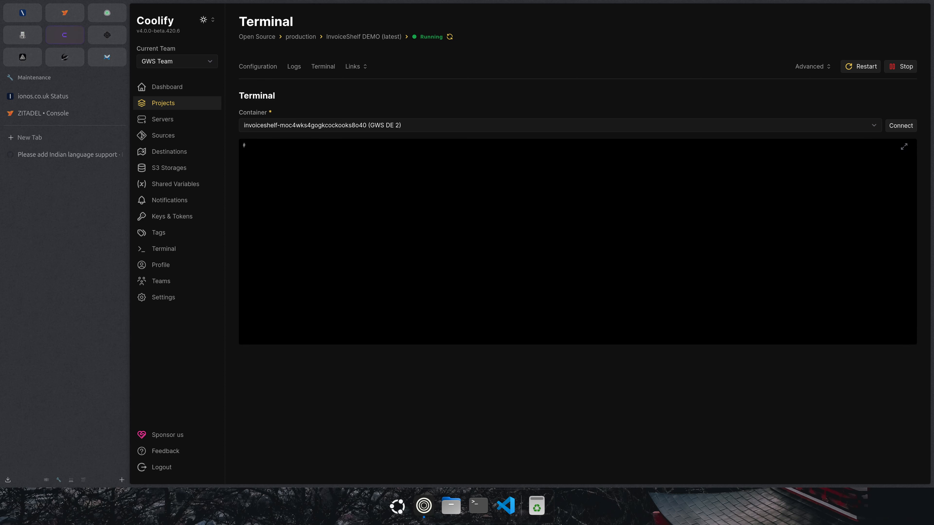
Start a /bin/bash shell in the container and list the InvoiceShelf folder with ls -la.
{"action": "left_click", "coordinate": [424, 211]}
{"action": "type", "text": "/bin/bash"}
{"action": "key", "text": "Return"}
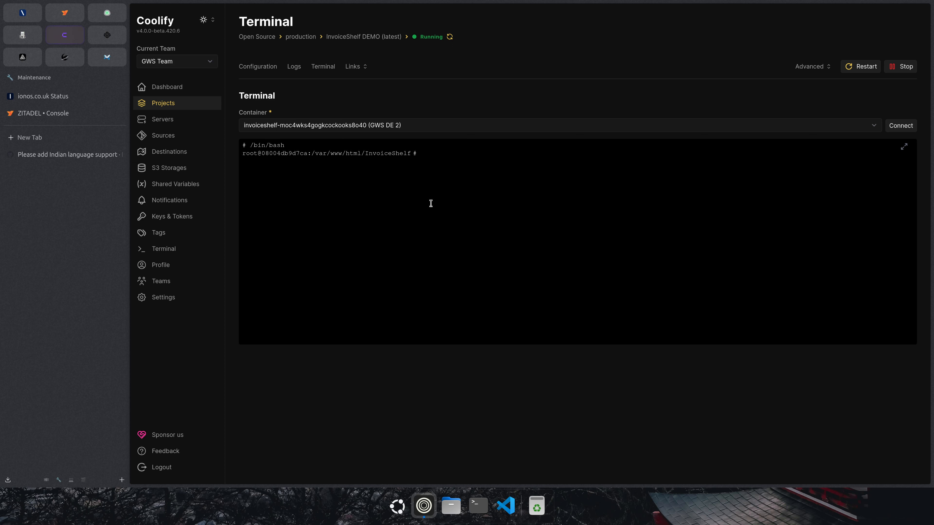
{"action": "type", "text": "ls -la"}
{"action": "key", "text": "Return"}
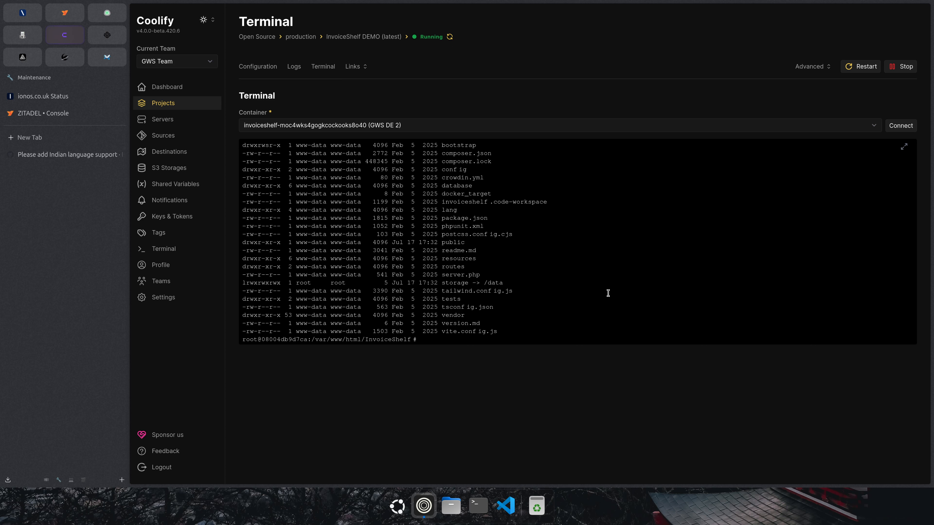
Run php artisan make:template hindi and choose 0 (invoice) as the template type.
{"action": "type", "text": "php artisan make:template hindi"}
{"action": "key", "text": "Return"}
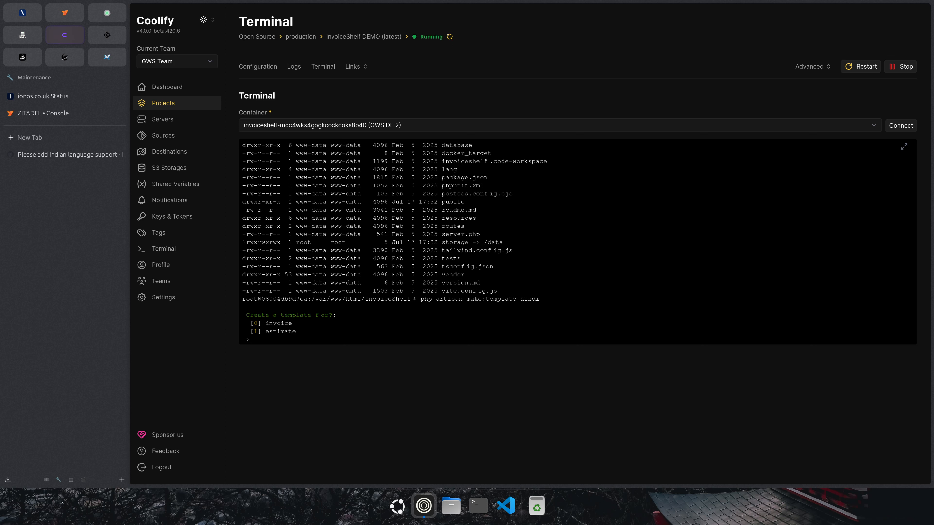
{"action": "type", "text": "0"}
{"action": "key", "text": "Return"}
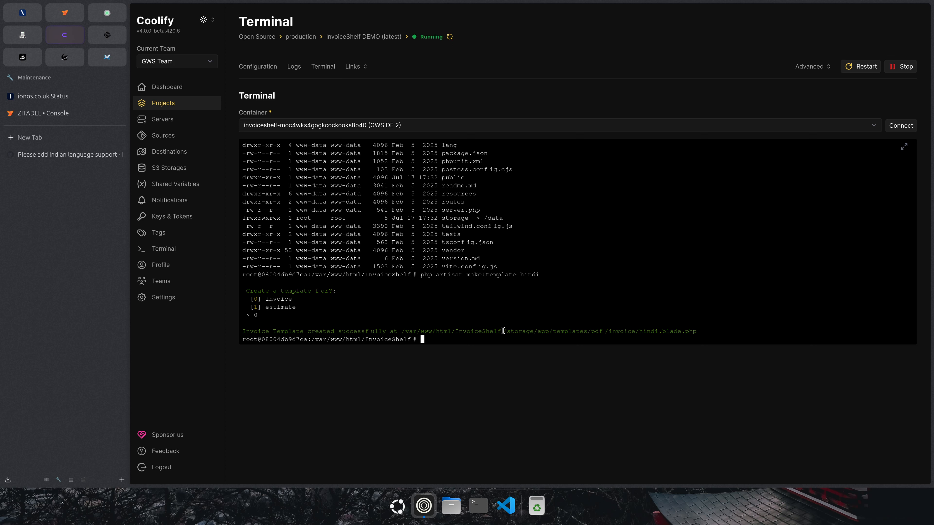
{"action": "left_click_drag", "start_coordinate": [503, 332], "coordinate": [696, 332]}
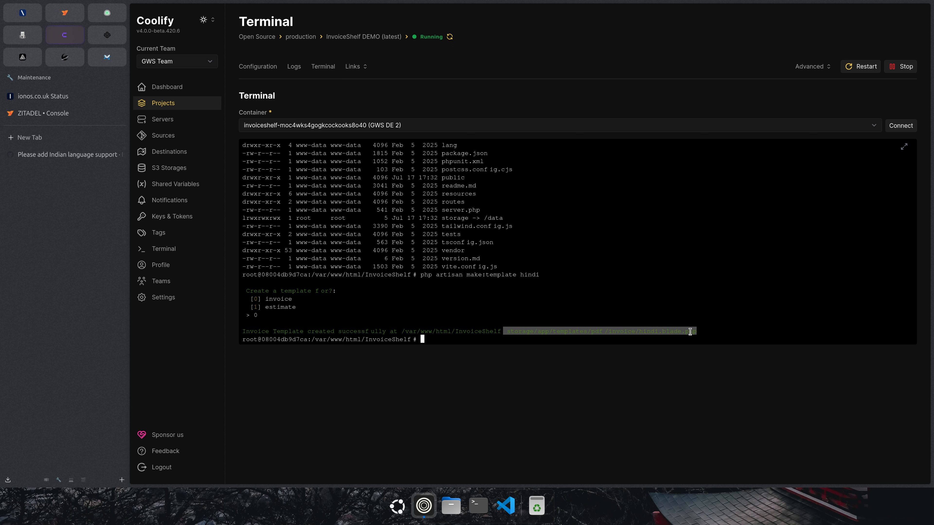
{"action": "left_click", "coordinate": [632, 306]}
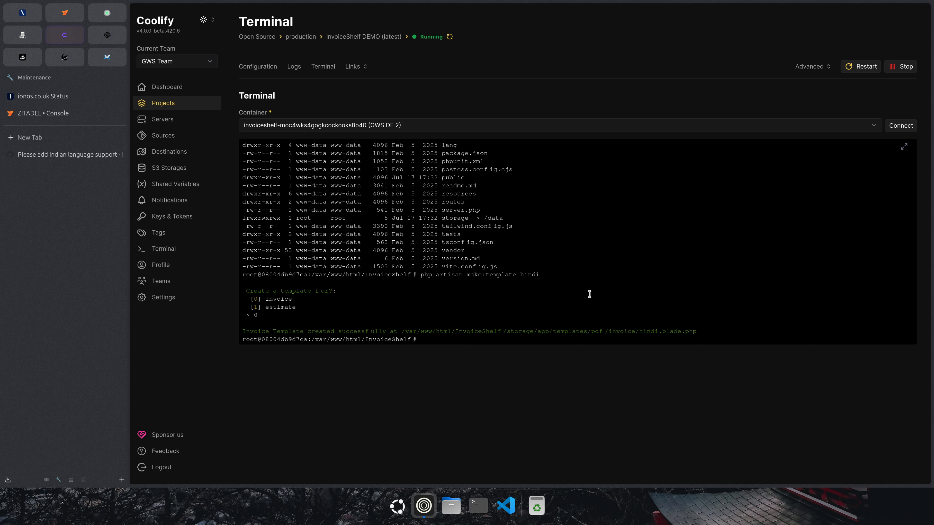
{"action": "key", "text": "BackSpace"}
{"action": "key", "text": "BackSpace"}
{"action": "key", "text": "BackSpace"}
{"action": "type", "text": "nano"}
{"action": "key", "text": "Return"}
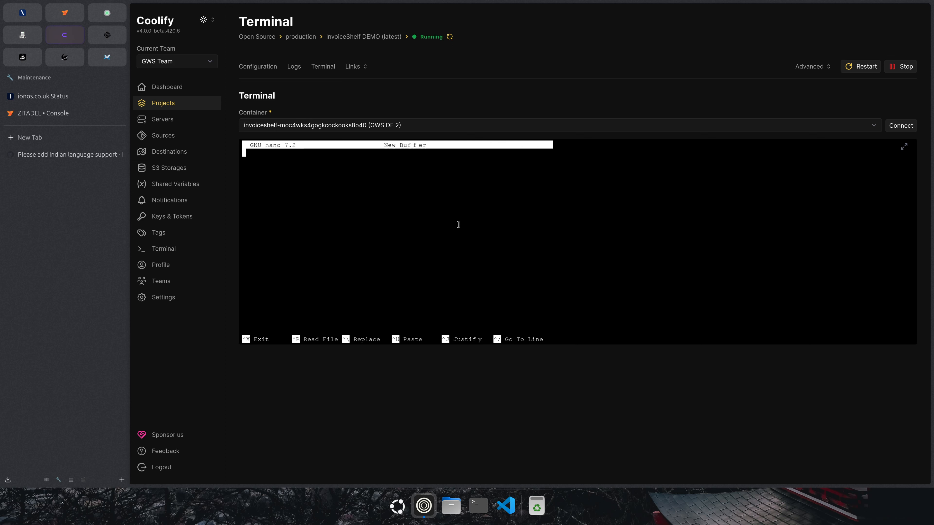
{"action": "key", "text": "ctrl+x"}
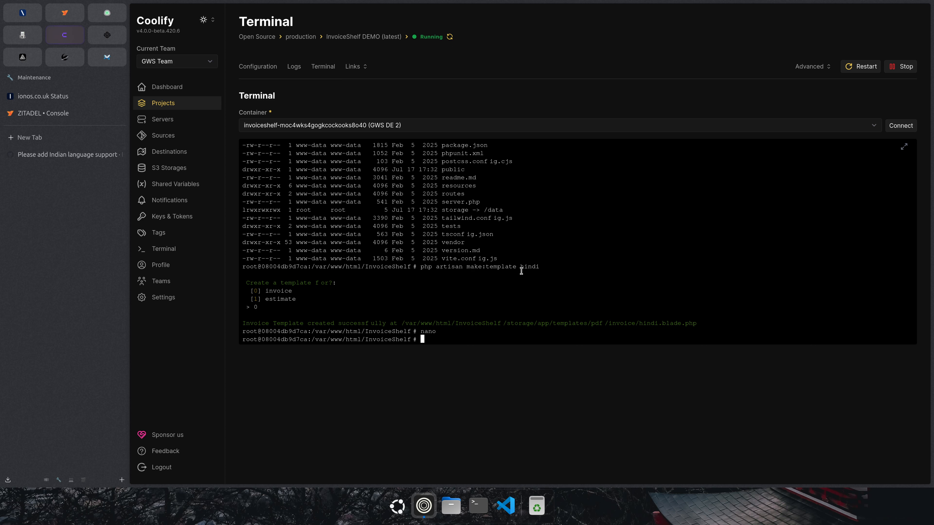
Run apt update and apt install nano, confirming nano is already the newest version.
{"action": "type", "text": "apt update"}
{"action": "key", "text": "Return"}
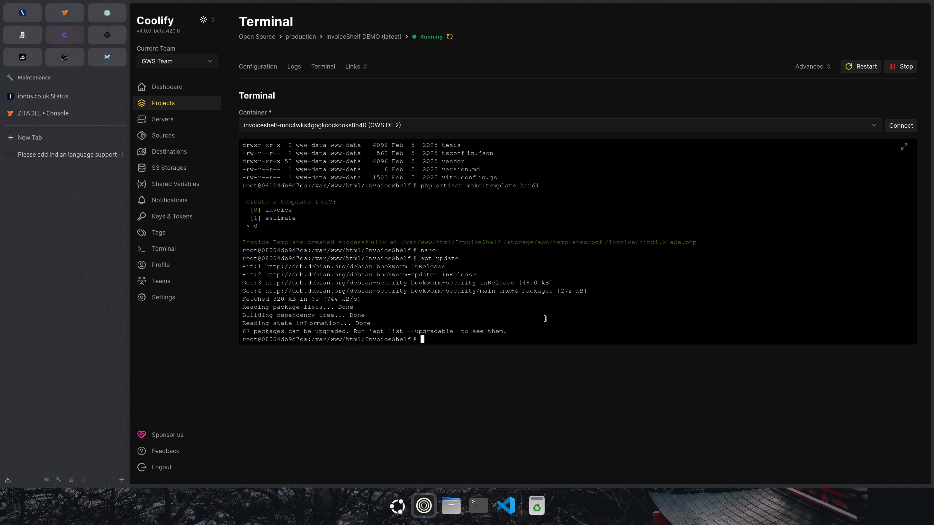
{"action": "type", "text": "apt install nano"}
{"action": "key", "text": "Return"}
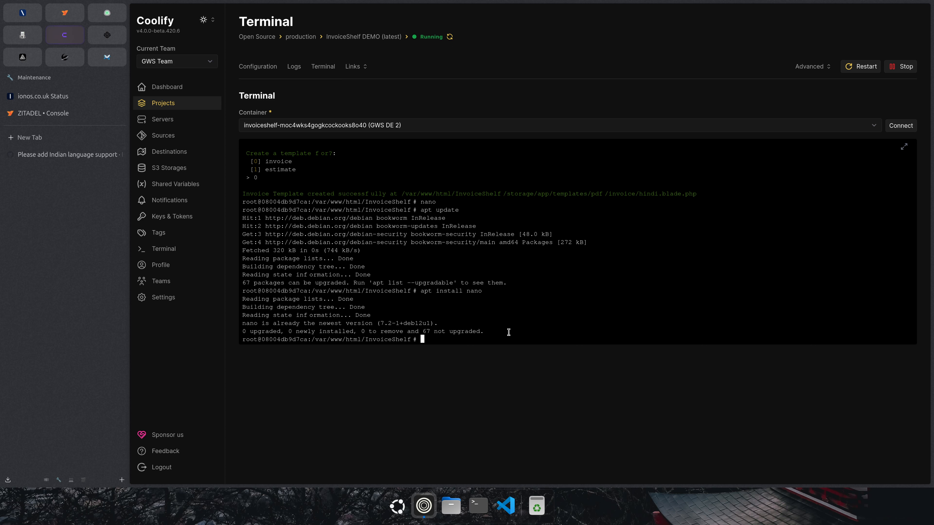
{"action": "type", "text": "nano"}
Open storage/app/templates/pdf/invoice/hindi.blade.php in nano and locate the DejaVu Sans body font.
{"action": "type", "text": "storageapp"}
{"action": "key", "text": "BackSpace"}
{"action": "key", "text": "BackSpace"}
{"action": "key", "text": "BackSpace"}
{"action": "type", "text": "/app/templates/pdf/onm"}
{"action": "key", "text": "BackSpace"}
{"action": "key", "text": "BackSpace"}
{"action": "key", "text": "BackSpace"}
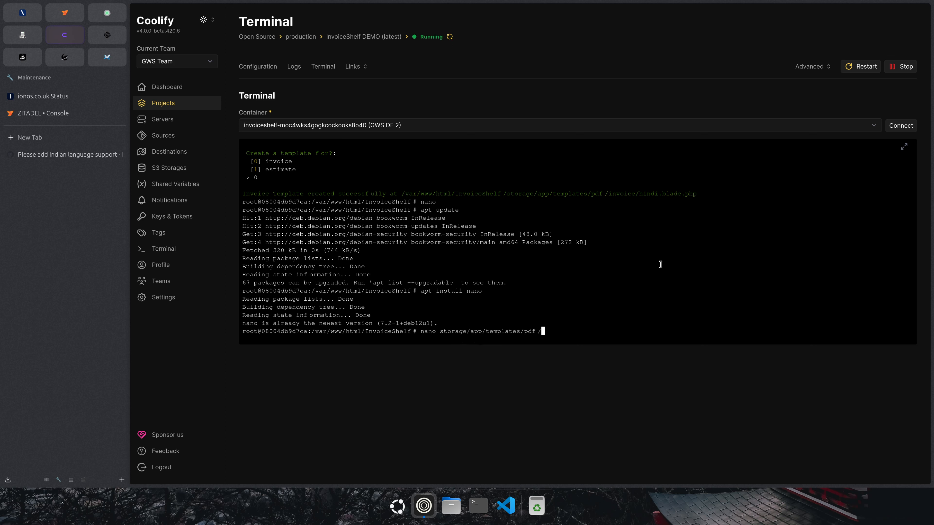
{"action": "type", "text": "invohindi.bl"}
{"action": "key", "text": "Tab"}
{"action": "key", "text": "Return"}
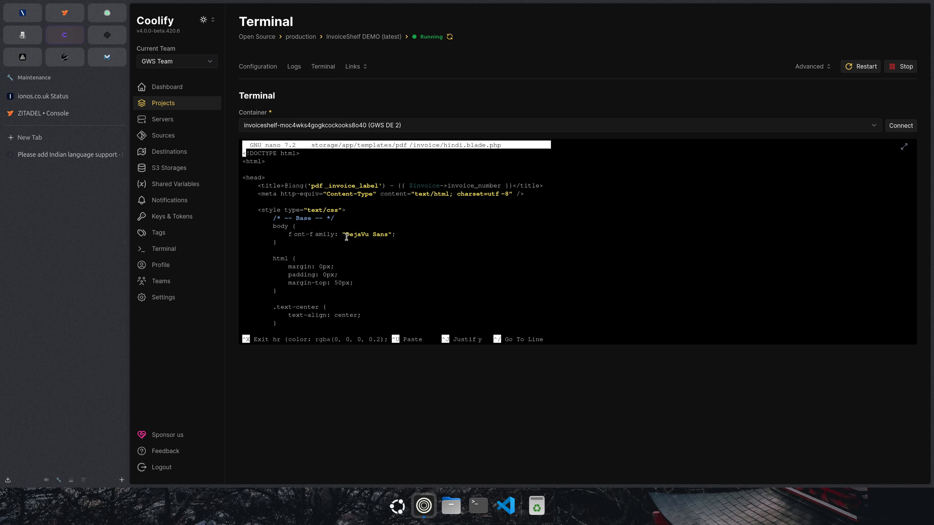
{"action": "left_click_drag", "start_coordinate": [342, 235], "coordinate": [396, 236]}
{"action": "left_click", "coordinate": [404, 260]}
Go to fonts.google.com in a new tab and filter fonts by the Hindi language.
{"action": "left_click", "coordinate": [54, 140]}
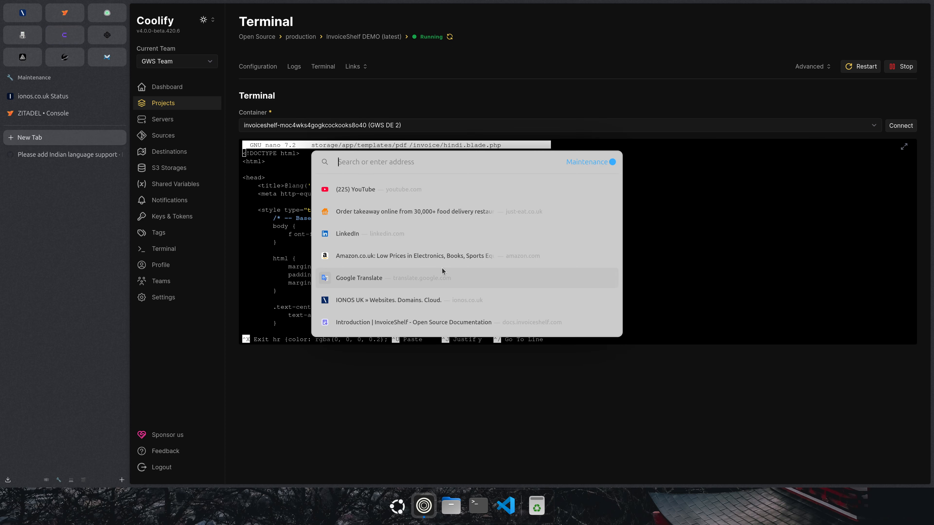
{"action": "type", "text": "font"}
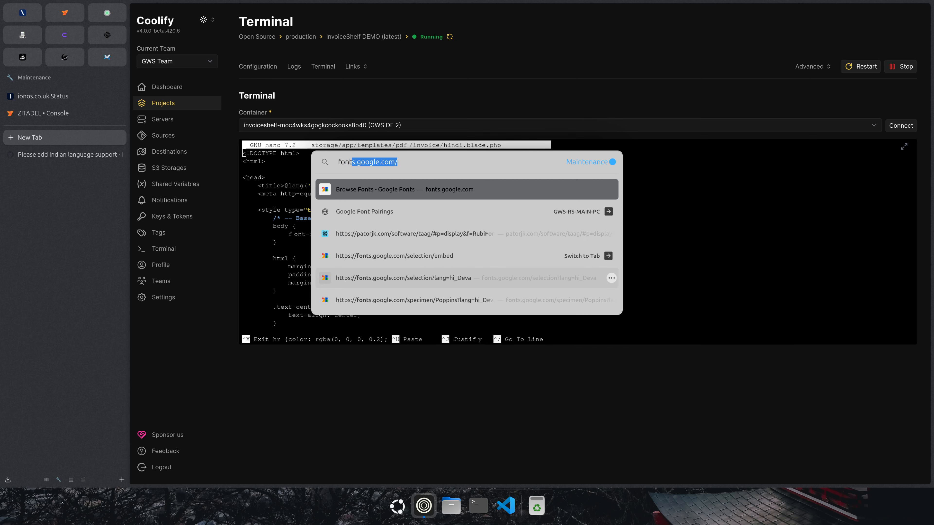
{"action": "key", "text": "Return"}
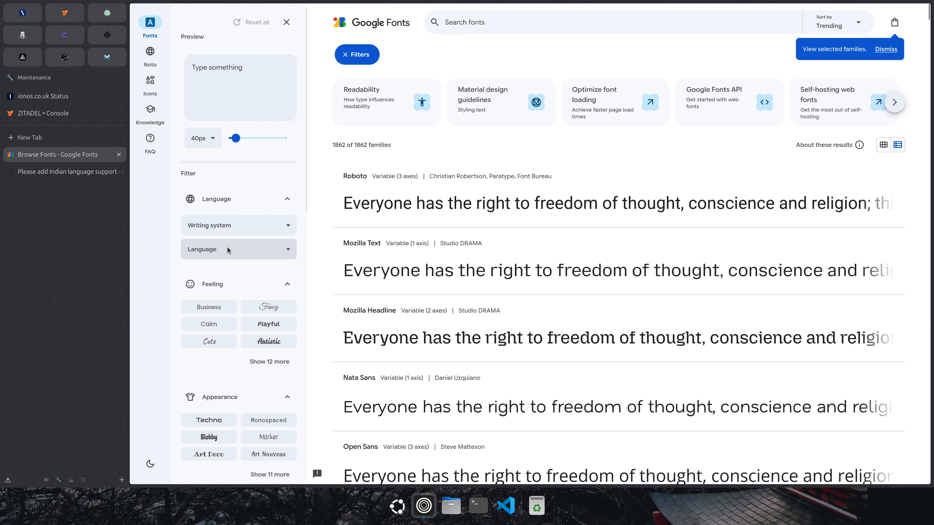
{"action": "left_click", "coordinate": [236, 252]}
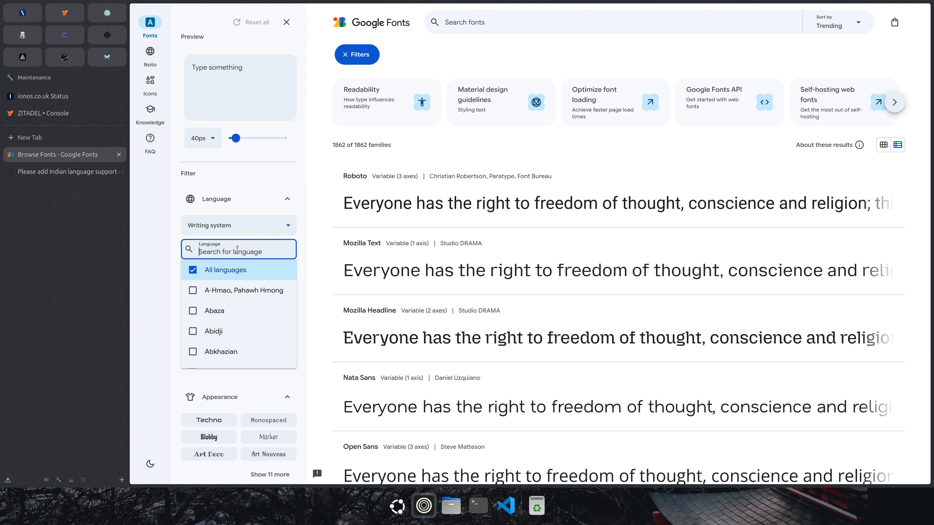
{"action": "type", "text": "hindi"}
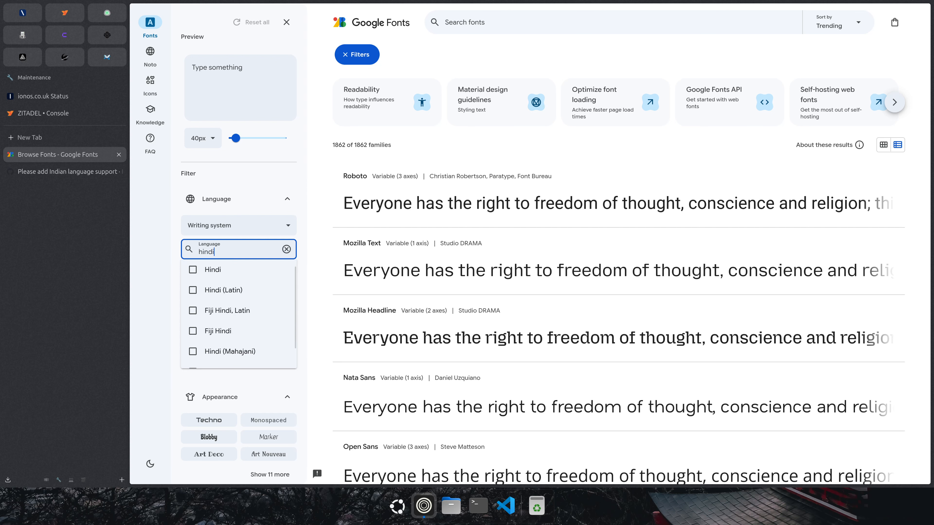
{"action": "left_click", "coordinate": [192, 270]}
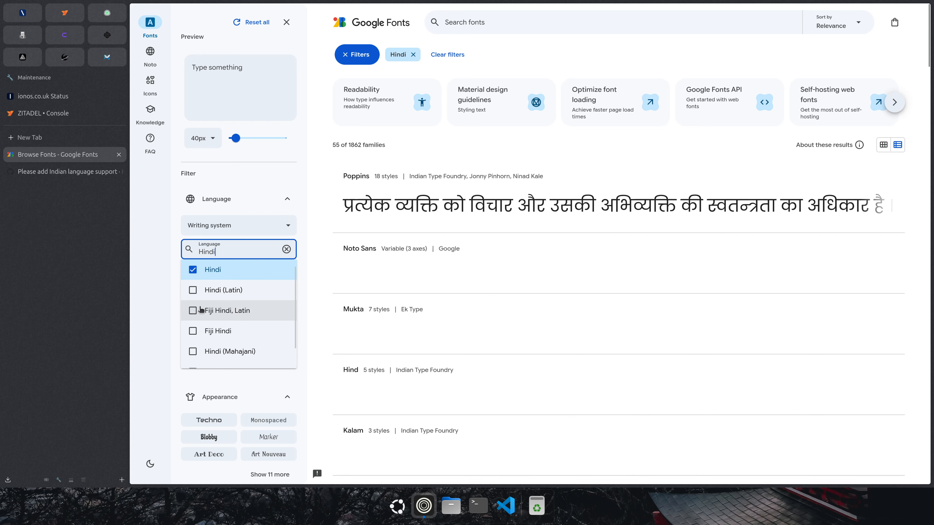
{"action": "left_click", "coordinate": [320, 206]}
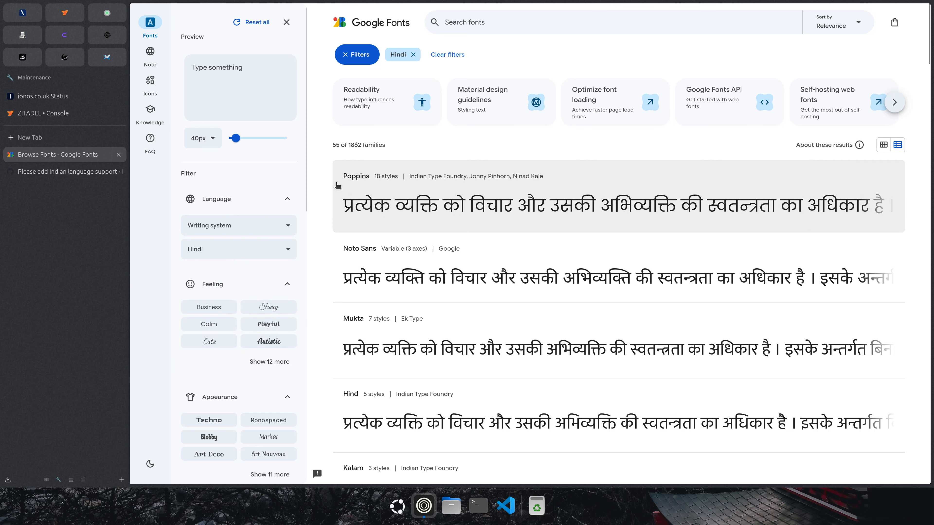
Open the Poppins font page and add Poppins to the selection with Get font.
{"action": "scroll", "coordinate": [324, 251], "scroll_direction": "down", "scroll_amount": 6}
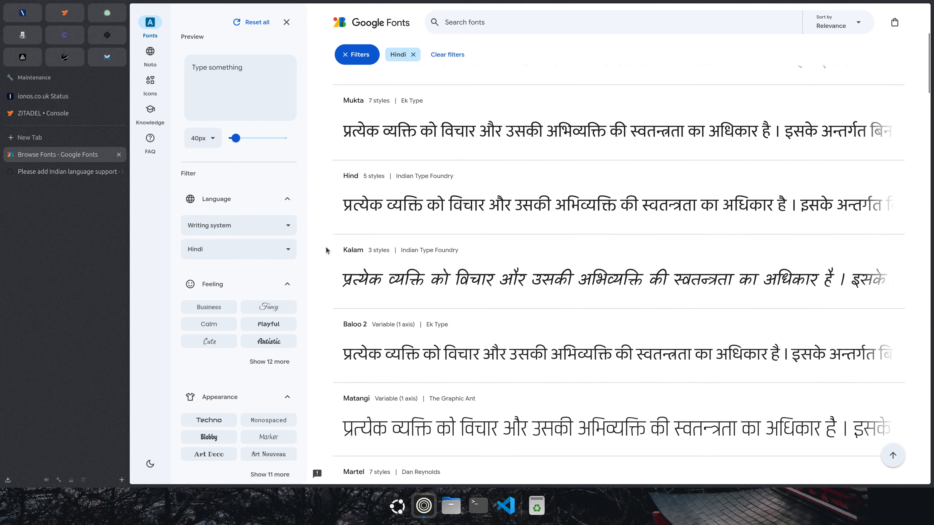
{"action": "scroll", "coordinate": [326, 250], "scroll_direction": "up", "scroll_amount": 8}
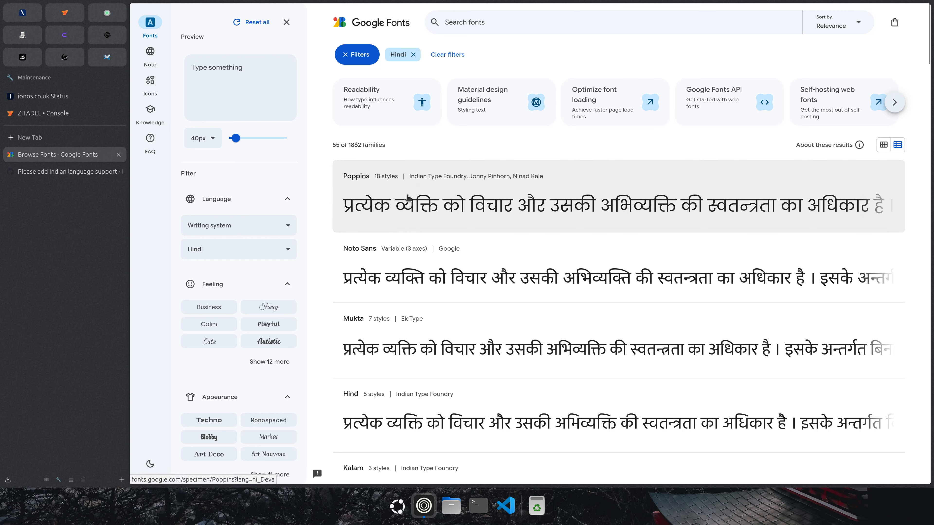
{"action": "left_click", "coordinate": [405, 200]}
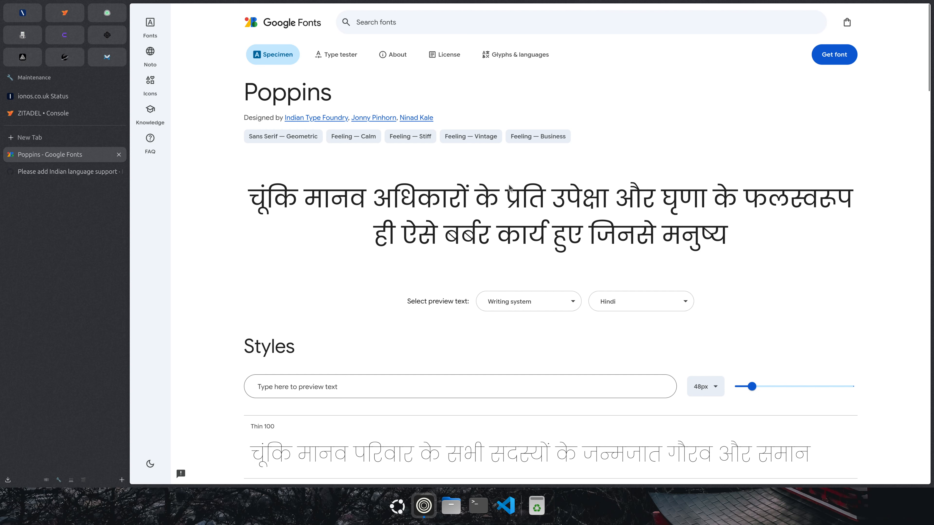
{"action": "left_click", "coordinate": [840, 58]}
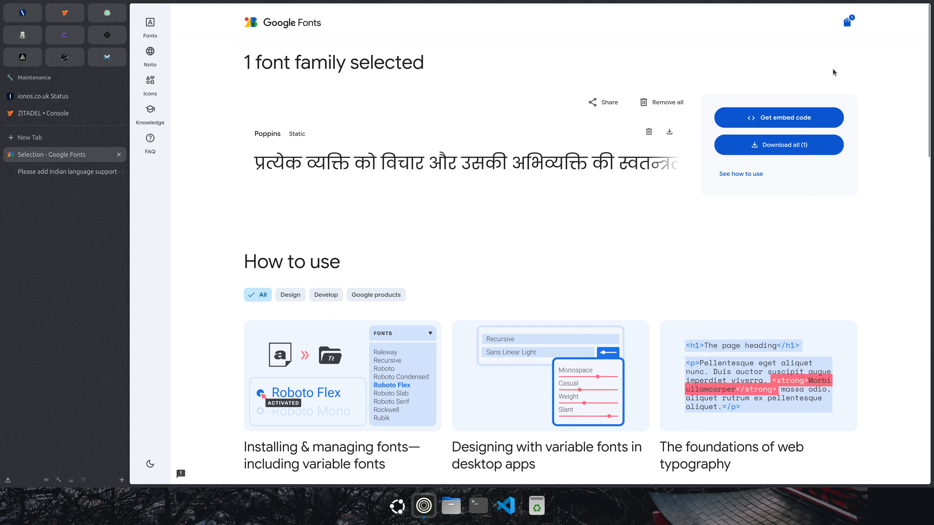
{"action": "left_click", "coordinate": [804, 119]}
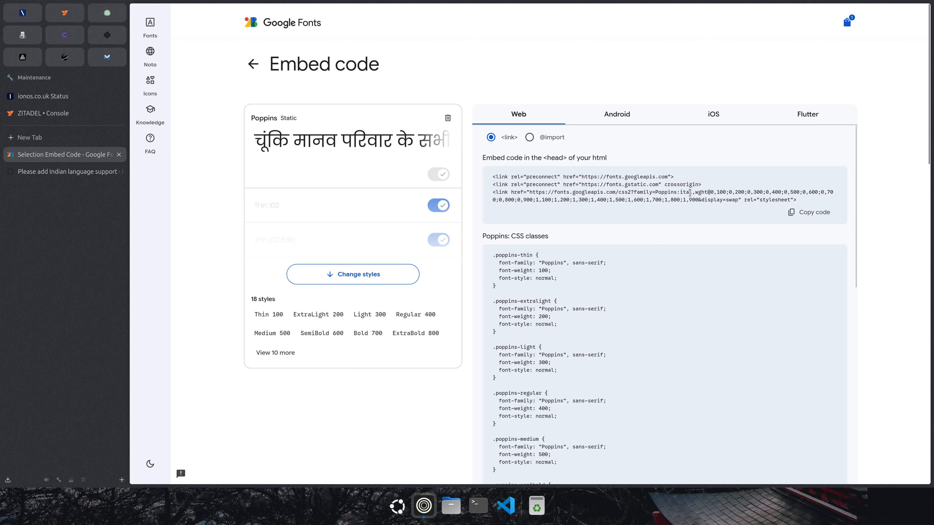
{"action": "scroll", "coordinate": [409, 173], "scroll_direction": "down", "scroll_amount": 3}
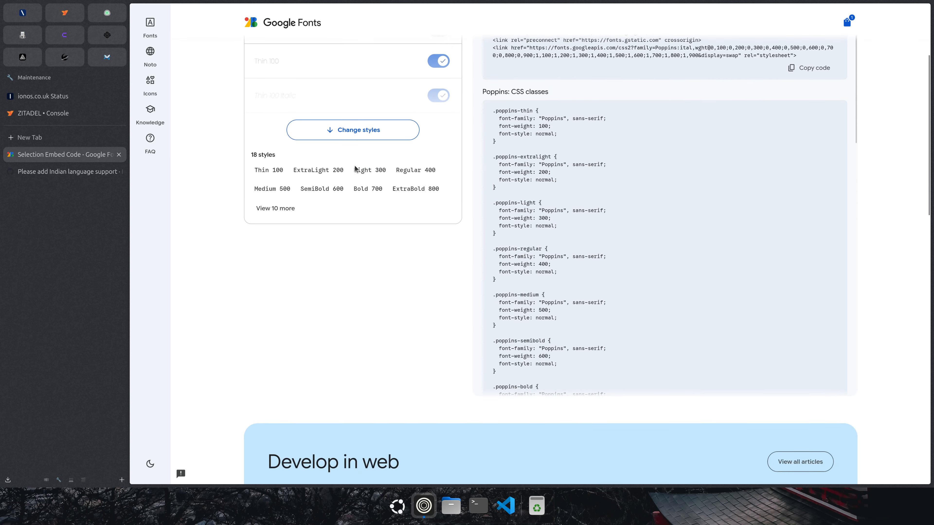
{"action": "scroll", "coordinate": [320, 152], "scroll_direction": "up", "scroll_amount": 3}
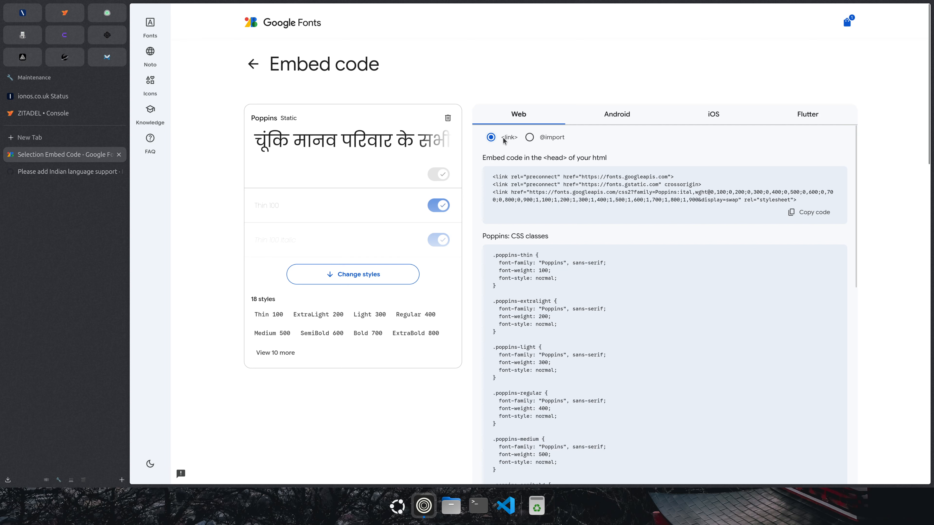
{"action": "left_click", "coordinate": [531, 140]}
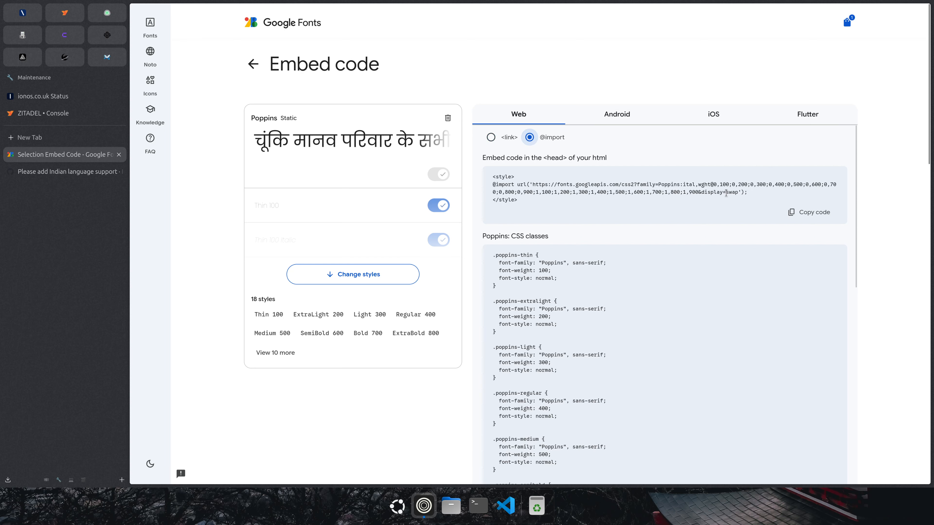
{"action": "left_click_drag", "start_coordinate": [748, 193], "coordinate": [492, 187]}
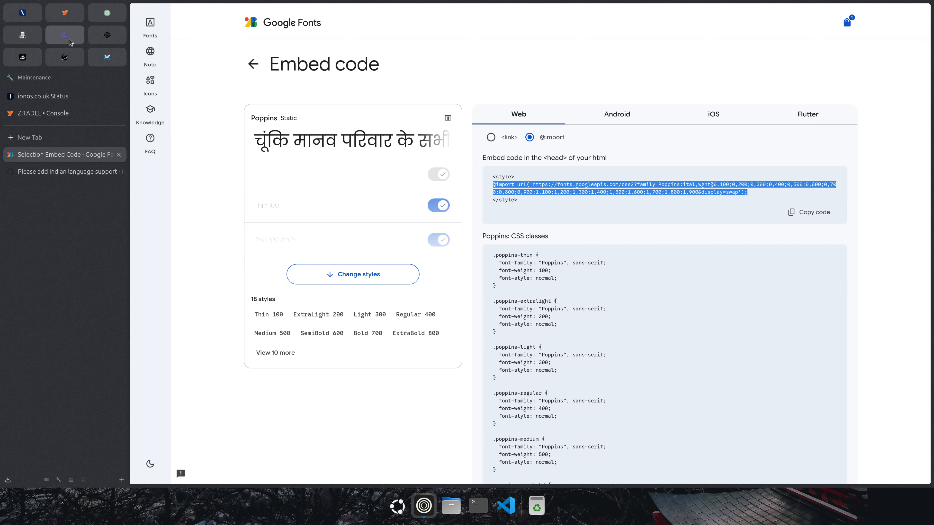
{"action": "left_click", "coordinate": [80, 40]}
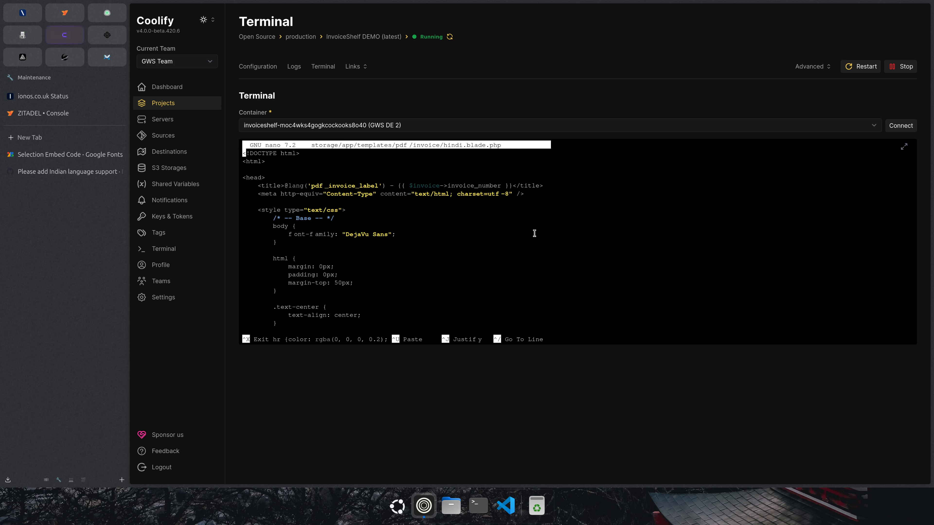
{"action": "key", "text": "Down"}
{"action": "key", "text": "Down"}
{"action": "key", "text": "Down"}
{"action": "key", "text": "Down"}
{"action": "key", "text": "Down"}
{"action": "key", "text": "Down"}
{"action": "key", "text": "Down"}
{"action": "key", "text": "Down"}
{"action": "key", "text": "Return"}
{"action": "key", "text": "Up"}
{"action": "key", "text": "Tab"}
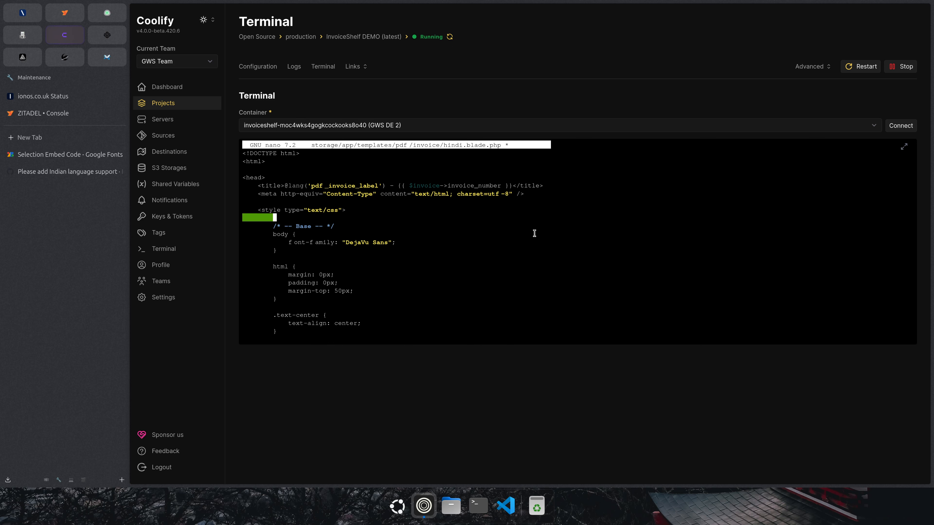
{"action": "key", "text": "ctrl+v"}
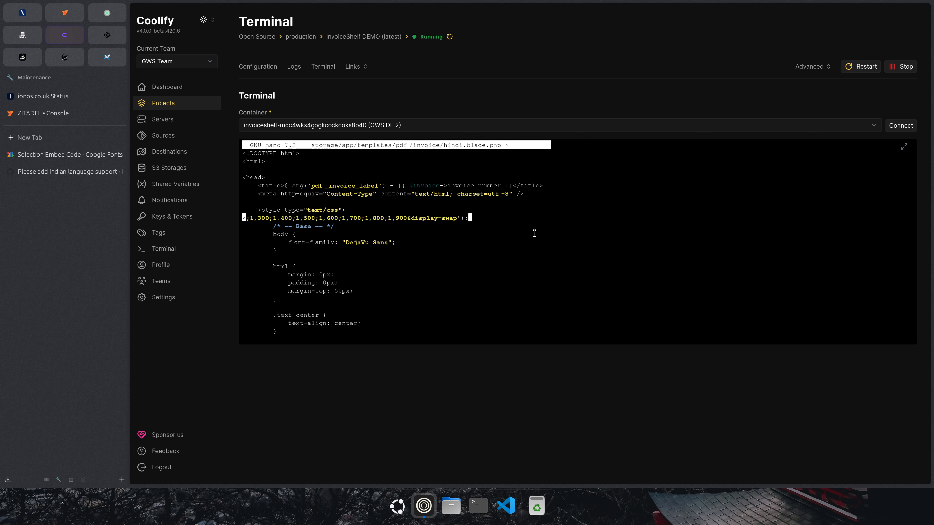
{"action": "key", "text": "Down"}
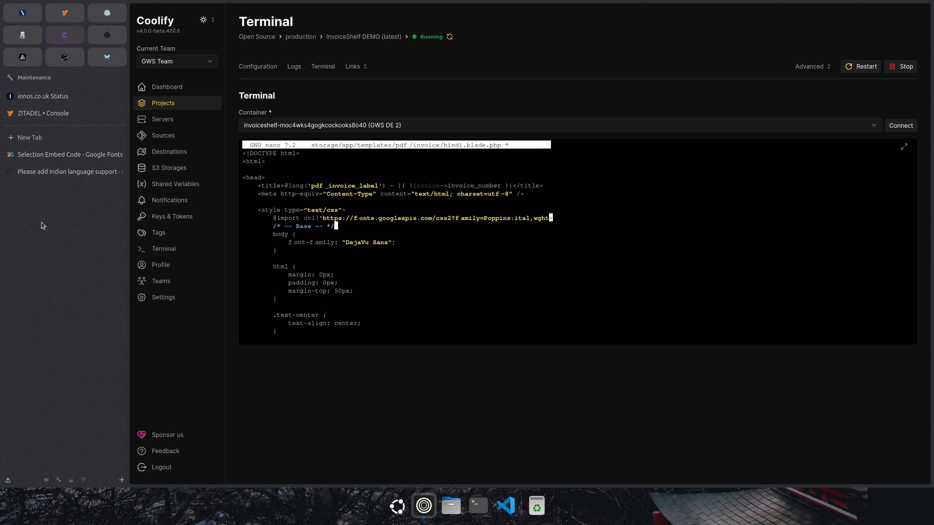
Replace the DejaVu Sans declaration with the copied font-family: 'Poppins', sans-serif rule.
{"action": "left_click", "coordinate": [58, 155]}
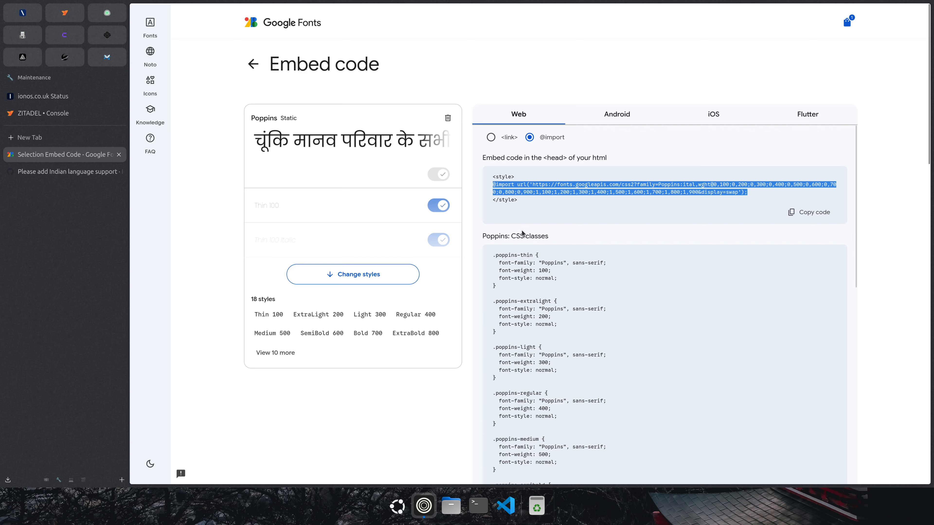
{"action": "scroll", "coordinate": [522, 232], "scroll_direction": "down", "scroll_amount": 3}
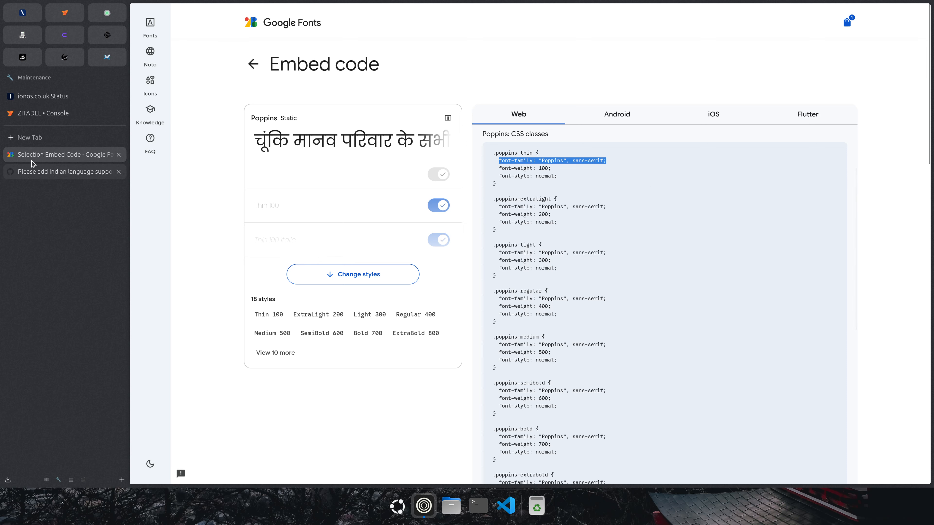
{"action": "left_click", "coordinate": [64, 43]}
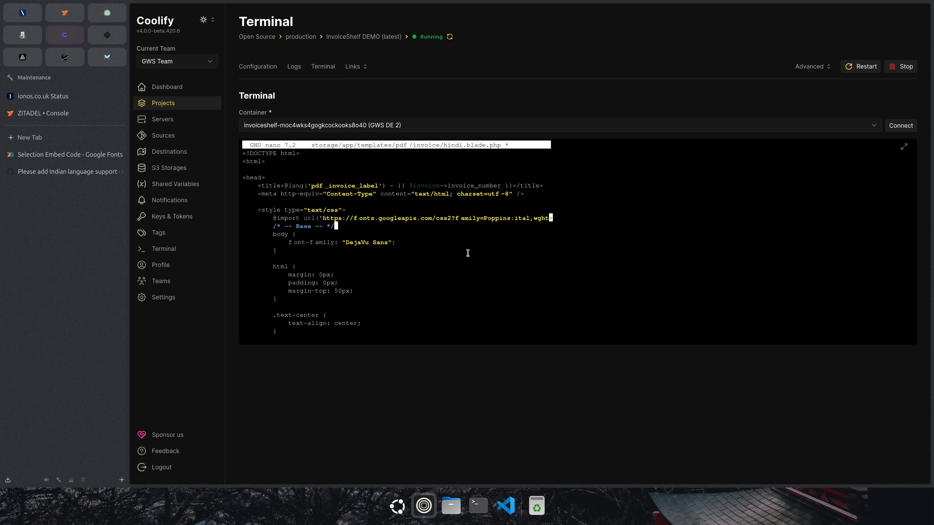
{"action": "key", "text": "Down"}
{"action": "key", "text": "Down"}
{"action": "key", "text": "Down"}
{"action": "key", "text": "BackSpace"}
{"action": "key", "text": "BackSpace"}
{"action": "key", "text": "BackSpace"}
{"action": "key", "text": "BackSpace"}
{"action": "key", "text": "BackSpace"}
{"action": "key", "text": "BackSpace"}
{"action": "key", "text": "BackSpace"}
{"action": "key", "text": "BackSpace"}
{"action": "key", "text": "BackSpace"}
{"action": "key", "text": "BackSpace"}
{"action": "key", "text": "BackSpace"}
{"action": "key", "text": "BackSpace"}
{"action": "key", "text": "BackSpace"}
{"action": "key", "text": "BackSpace"}
{"action": "key", "text": "BackSpace"}
{"action": "key", "text": "BackSpace"}
{"action": "key", "text": "BackSpace"}
{"action": "key", "text": "BackSpace"}
{"action": "key", "text": "BackSpace"}
{"action": "key", "text": "BackSpace"}
{"action": "key", "text": "BackSpace"}
{"action": "key", "text": "BackSpace"}
{"action": "type", "text": "font-family: \"Poppins\", sans-serif;"}
Open InvoiceShelf from the app links, edit invoice INV-000001, and reload the Edit Invoice page.
{"action": "left_click", "coordinate": [359, 66]}
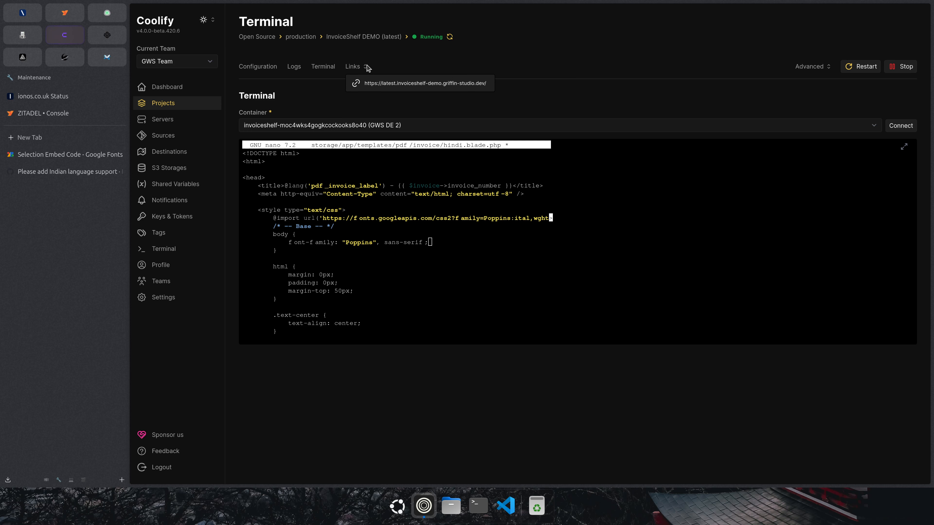
{"action": "left_click", "coordinate": [432, 84]}
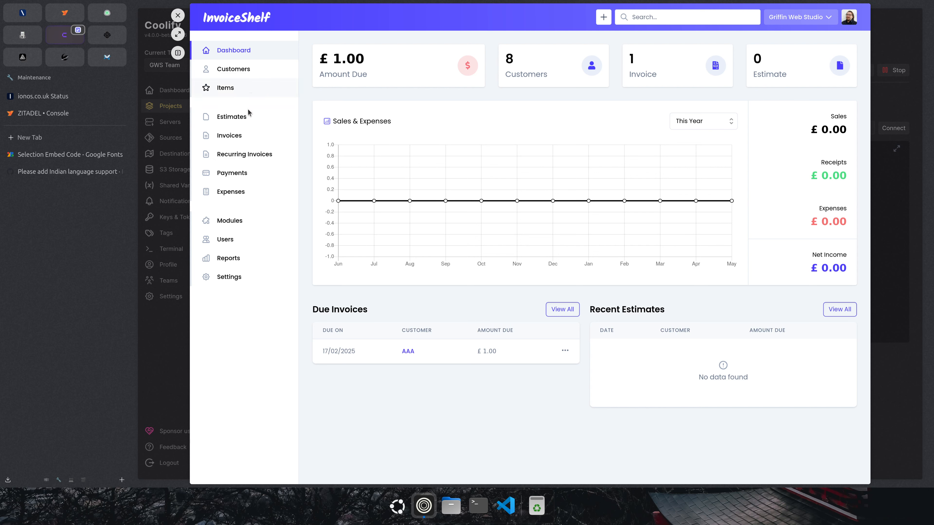
{"action": "left_click", "coordinate": [236, 135]}
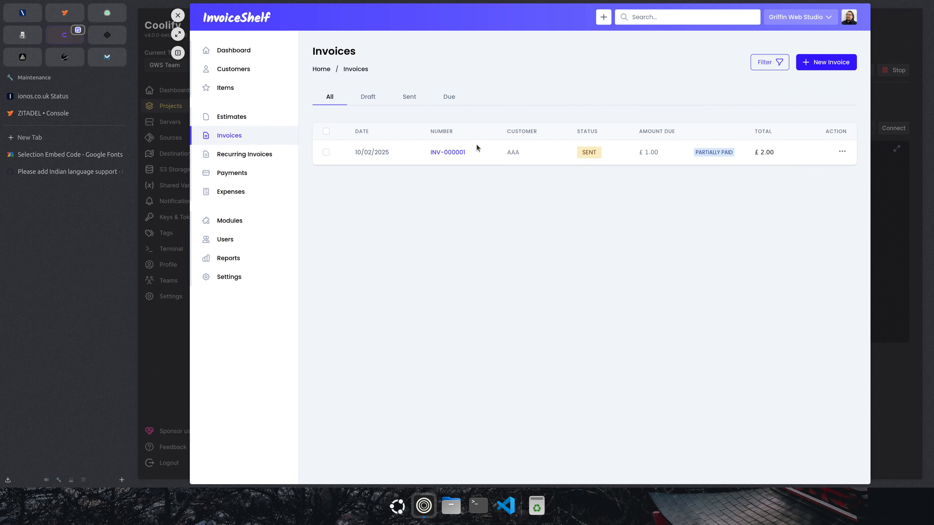
{"action": "left_click", "coordinate": [447, 152]}
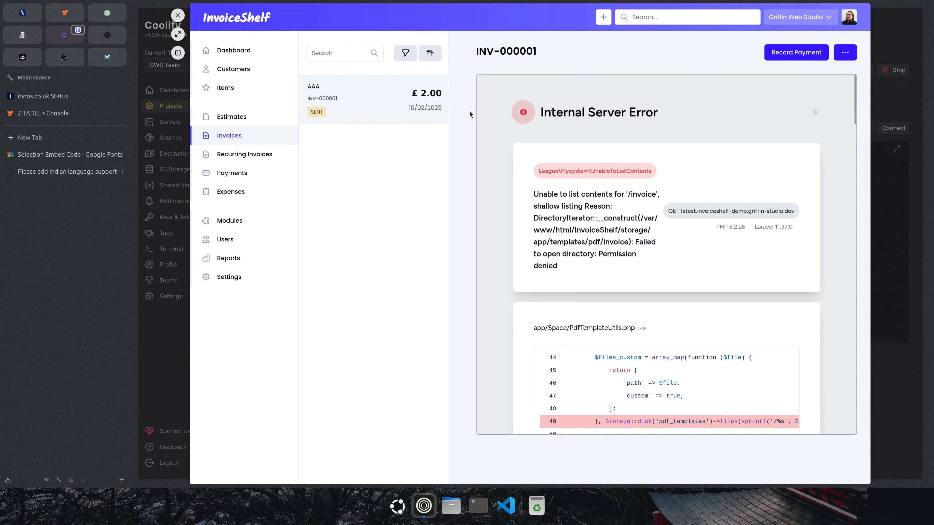
{"action": "left_click", "coordinate": [842, 52]}
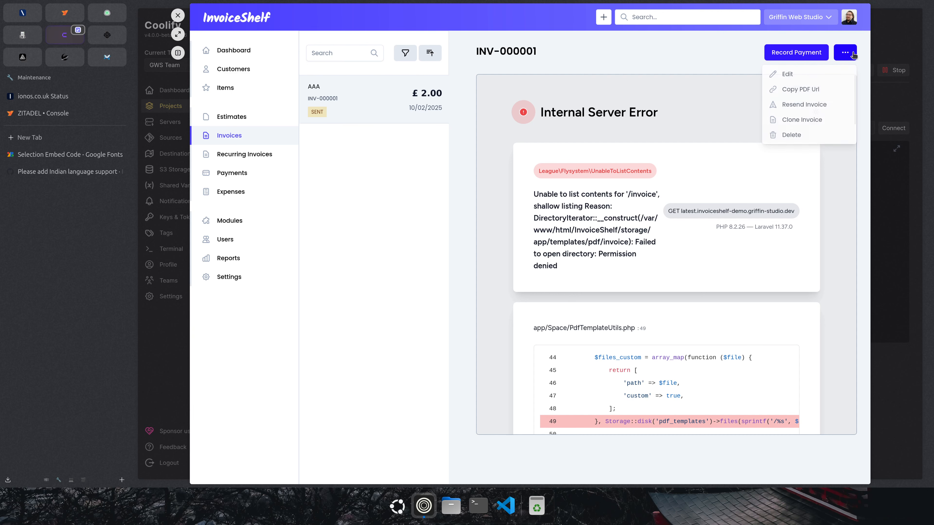
{"action": "left_click", "coordinate": [795, 75]}
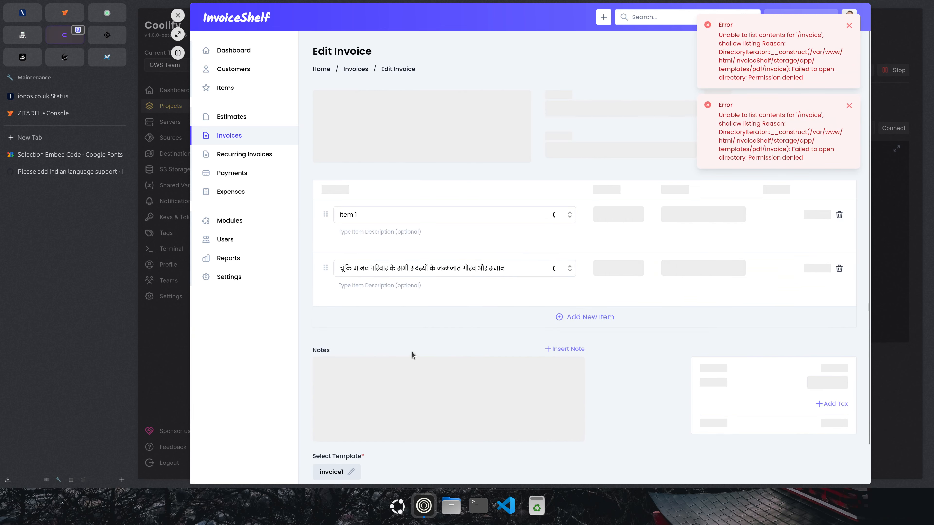
{"action": "scroll", "coordinate": [412, 352], "scroll_direction": "down", "scroll_amount": 2}
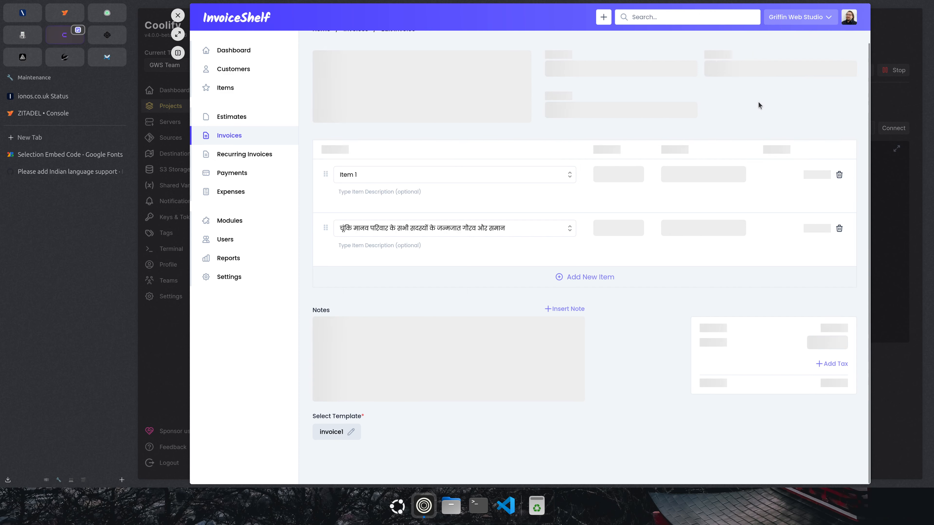
{"action": "key", "text": "ctrl+r"}
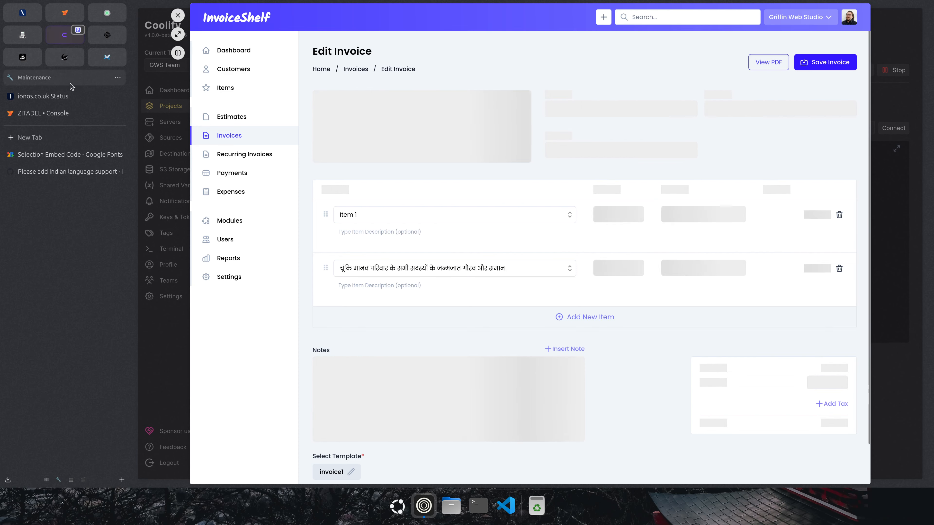
Save the Poppins changes to hindi.blade.php and exit nano to the shell.
{"action": "left_click", "coordinate": [178, 15]}
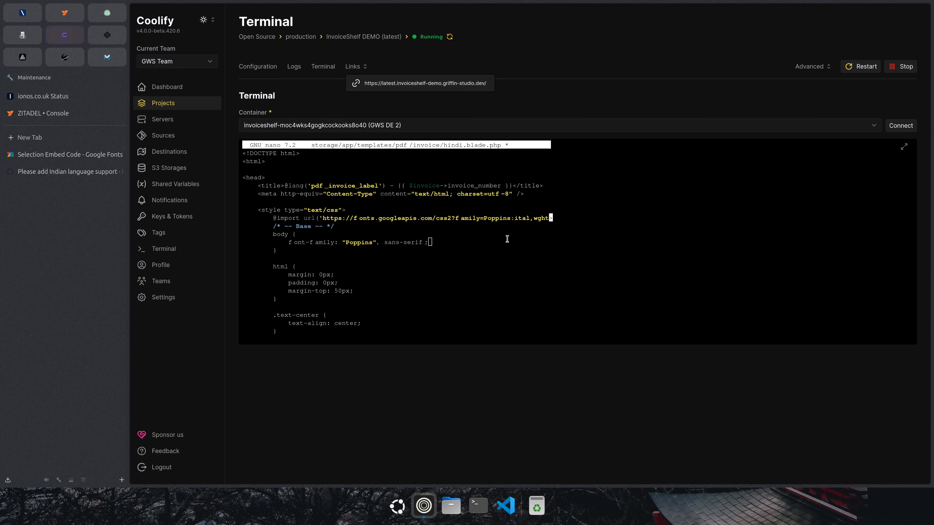
{"action": "key", "text": "ctrl+s"}
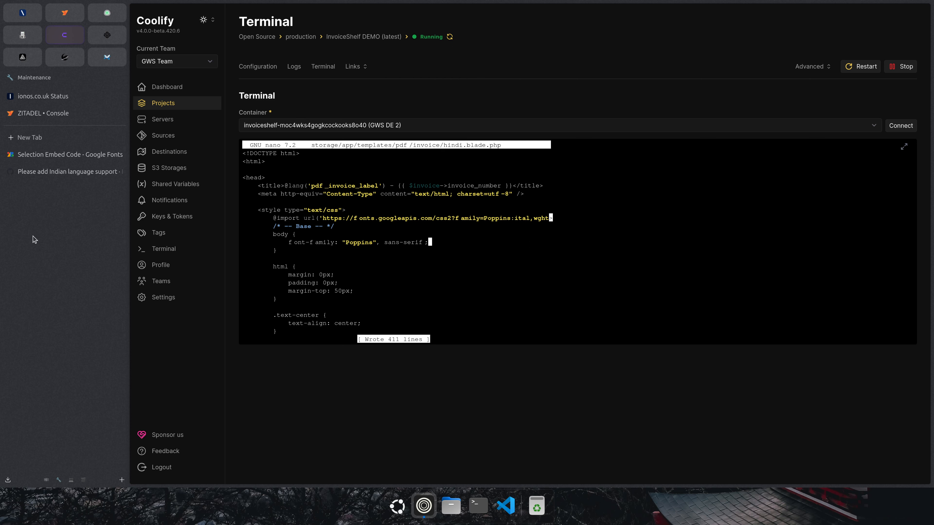
{"action": "key", "text": "ctrl+x"}
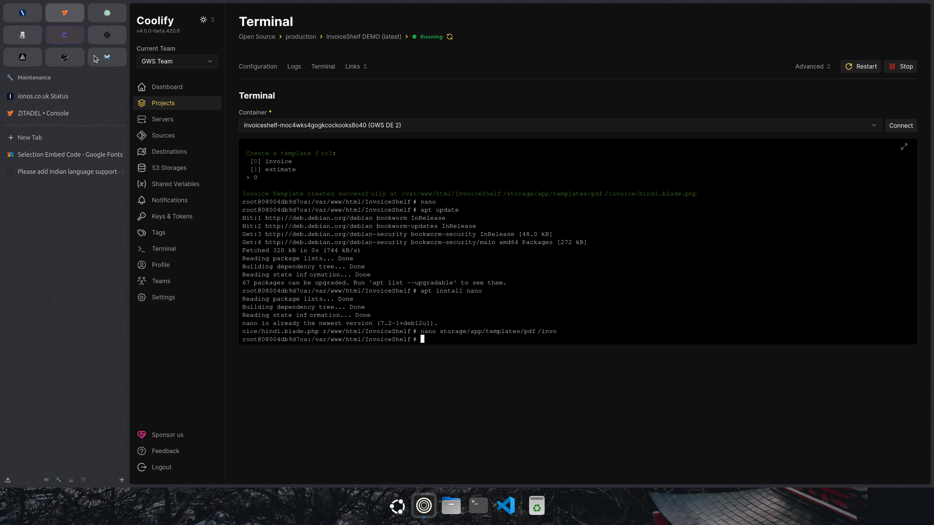
Reopen the InvoiceShelf site and edit invoice INV-000001 again.
{"action": "left_click", "coordinate": [357, 67]}
{"action": "left_click", "coordinate": [421, 82]}
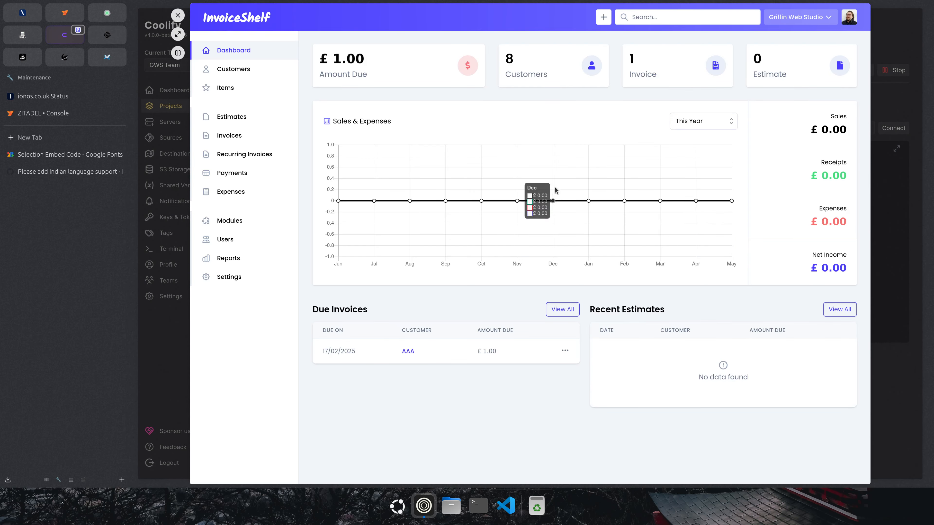
{"action": "left_click", "coordinate": [229, 135]}
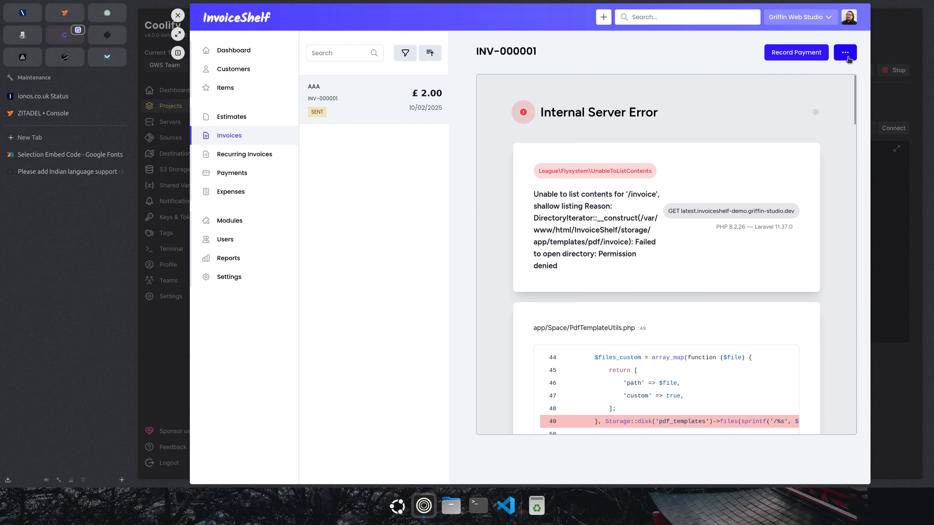
{"action": "left_click", "coordinate": [846, 52]}
{"action": "left_click", "coordinate": [781, 75]}
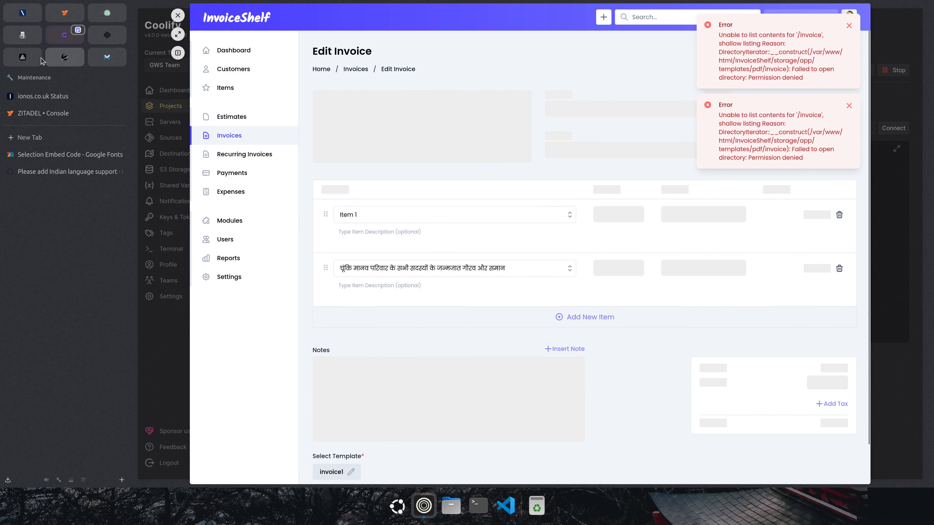
{"action": "left_click", "coordinate": [29, 137]}
Open the InvoiceShelf documentation site at docs.invoiceshelf.com in a new tab.
{"action": "type", "text": "dco"}
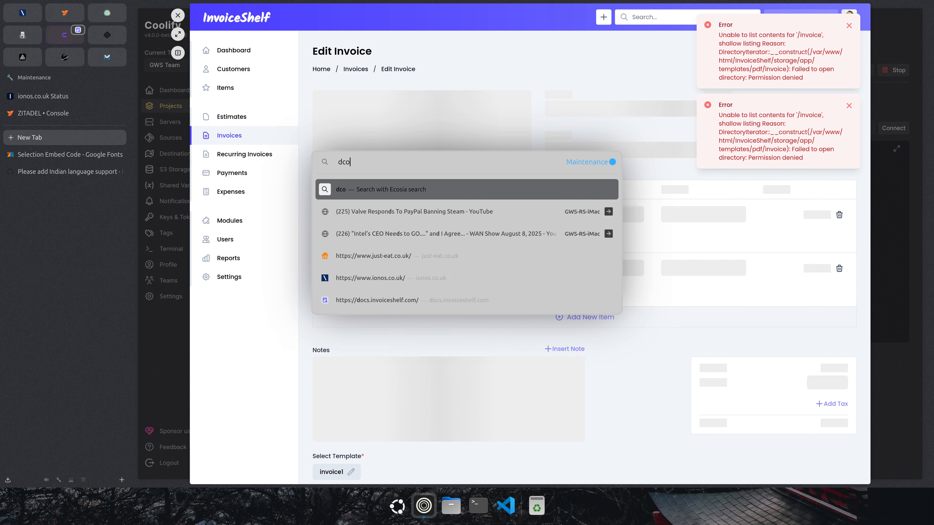
{"action": "key", "text": "BackSpace"}
{"action": "key", "text": "BackSpace"}
{"action": "type", "text": "io"}
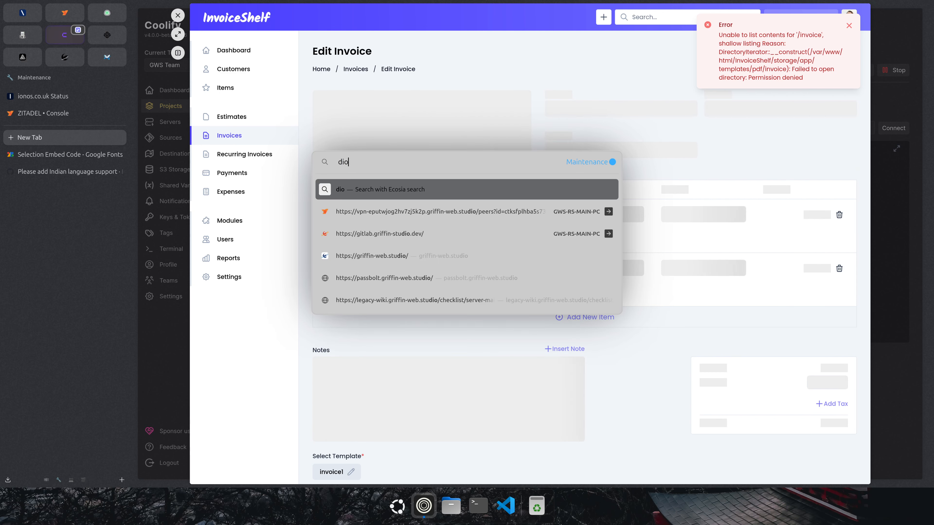
{"action": "key", "text": "BackSpace"}
{"action": "key", "text": "BackSpace"}
{"action": "type", "text": "o"}
{"action": "key", "text": "Return"}
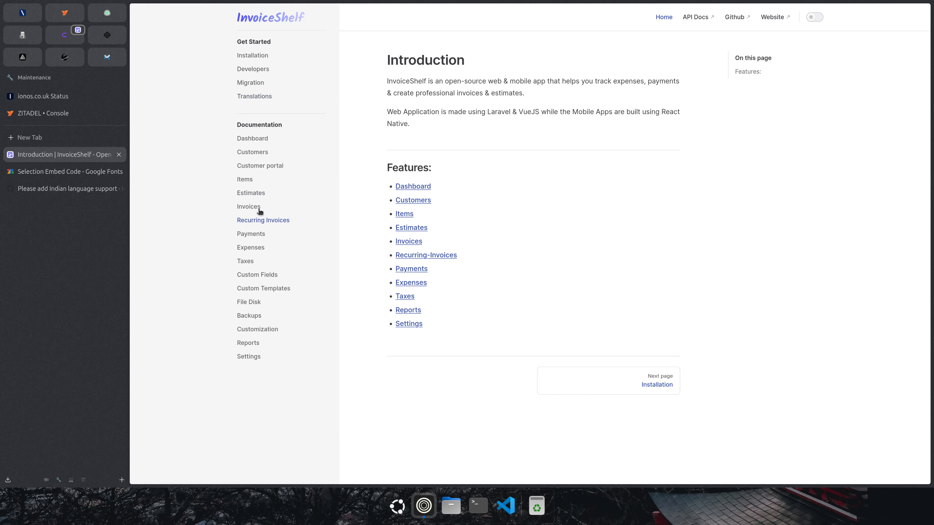
Find the Manual Installation guide and select its chmod -R 775 storage command.
{"action": "left_click", "coordinate": [254, 56]}
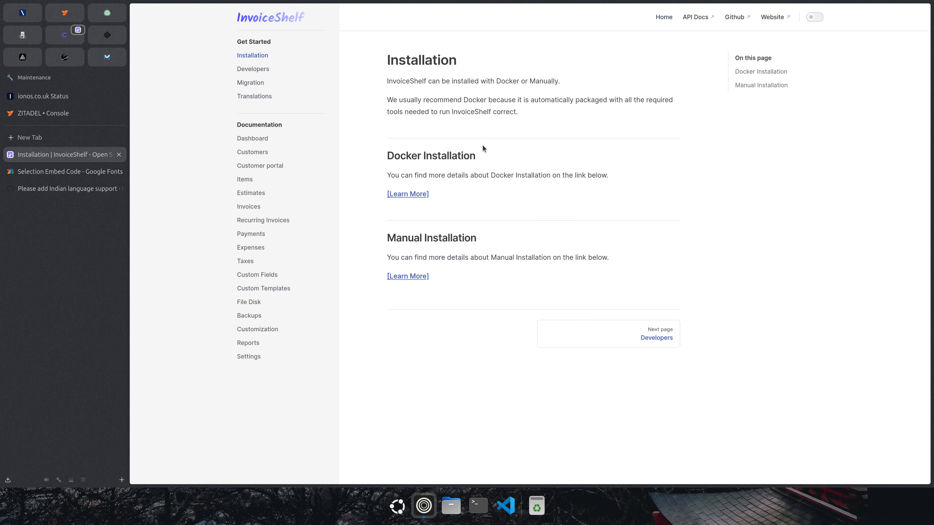
{"action": "left_click", "coordinate": [403, 195]}
{"action": "scroll", "coordinate": [367, 212], "scroll_direction": "down", "scroll_amount": 10}
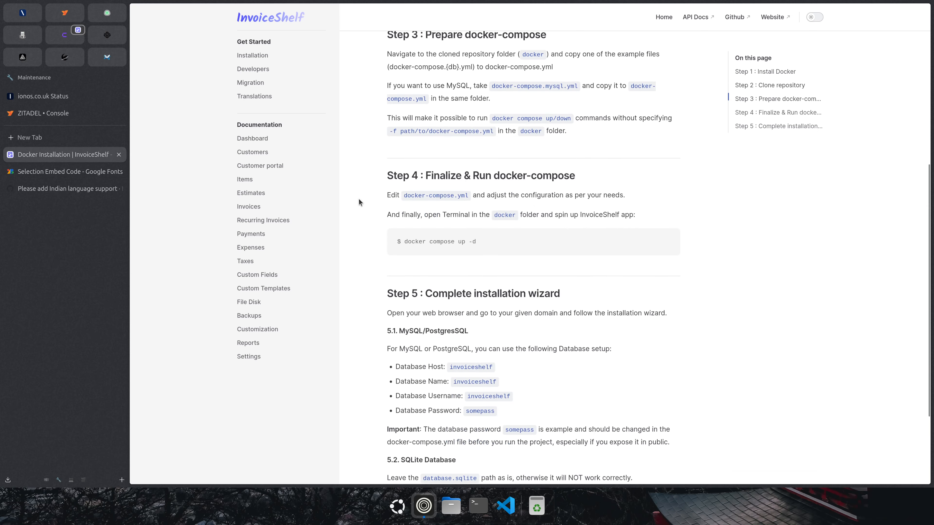
{"action": "scroll", "coordinate": [363, 205], "scroll_direction": "up", "scroll_amount": 7}
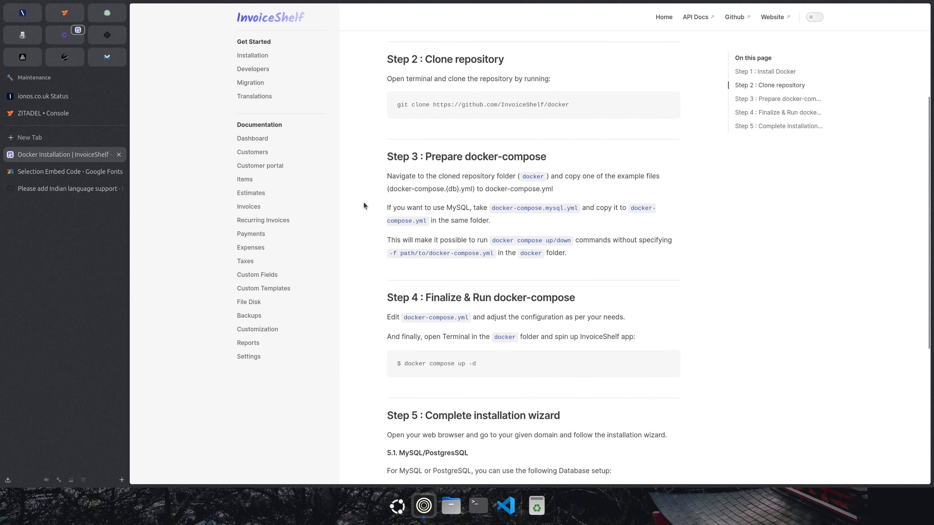
{"action": "left_click", "coordinate": [257, 70]}
{"action": "left_click", "coordinate": [255, 56]}
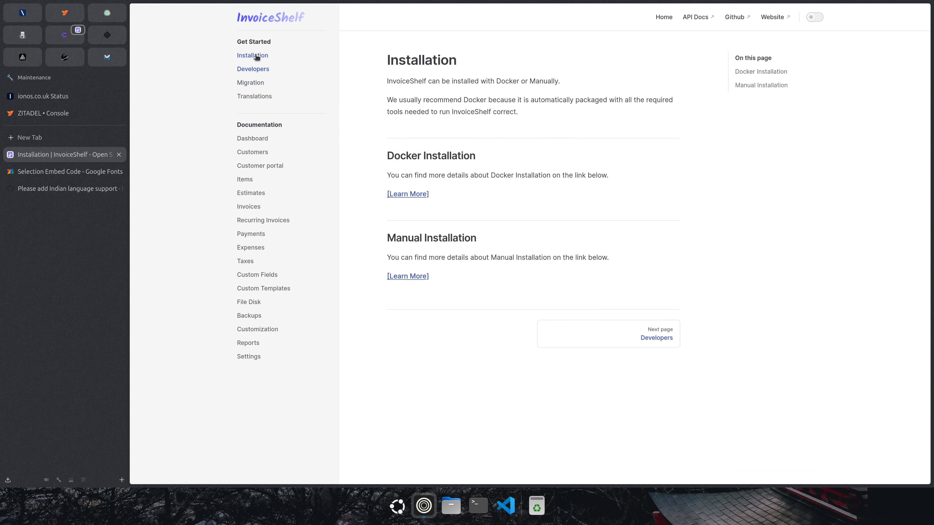
{"action": "left_click", "coordinate": [425, 275]}
{"action": "scroll", "coordinate": [364, 213], "scroll_direction": "down", "scroll_amount": 10}
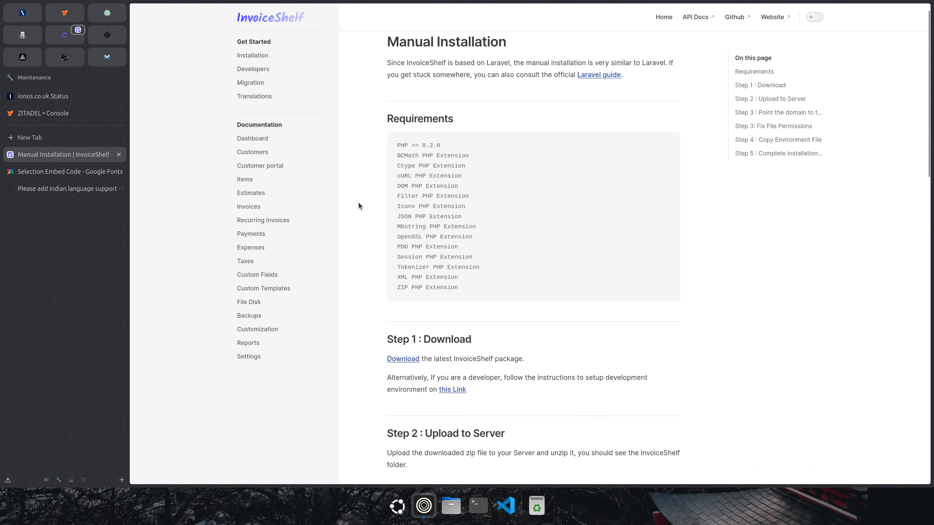
{"action": "scroll", "coordinate": [371, 225], "scroll_direction": "up", "scroll_amount": 2}
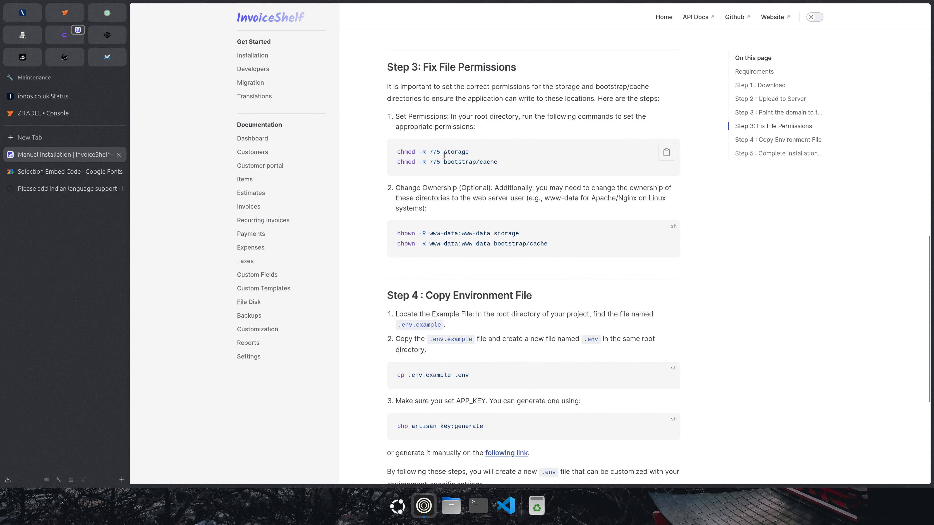
{"action": "left_click_drag", "start_coordinate": [467, 152], "coordinate": [396, 152]}
{"action": "key", "text": "ctrl+c"}
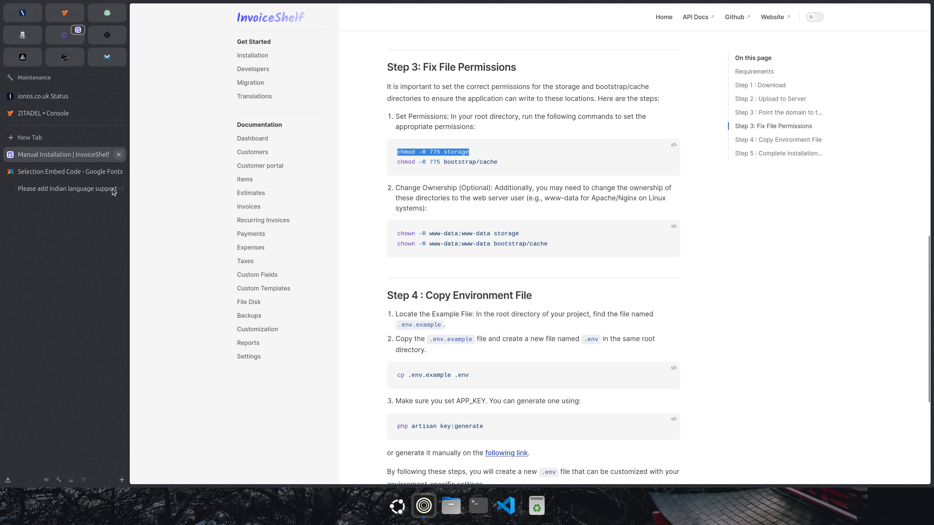
{"action": "left_click", "coordinate": [65, 35]}
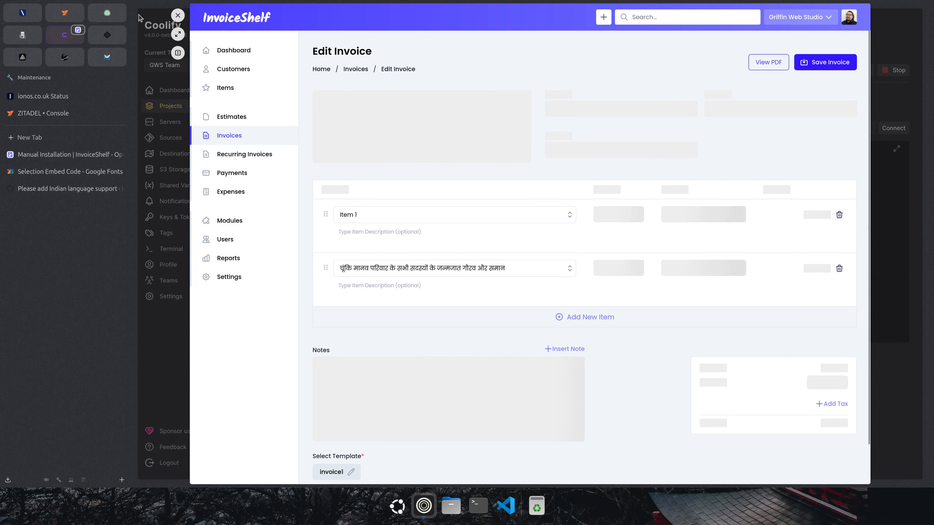
Paste and run chmod -R 775 storage in the container terminal, then open the InvoiceShelf app.
{"action": "left_click", "coordinate": [177, 16]}
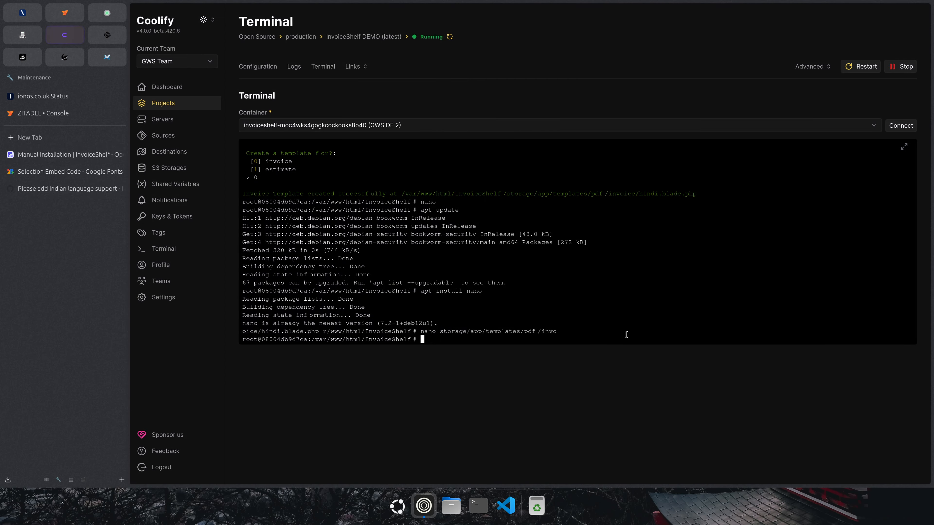
{"action": "key", "text": "ctrl+v"}
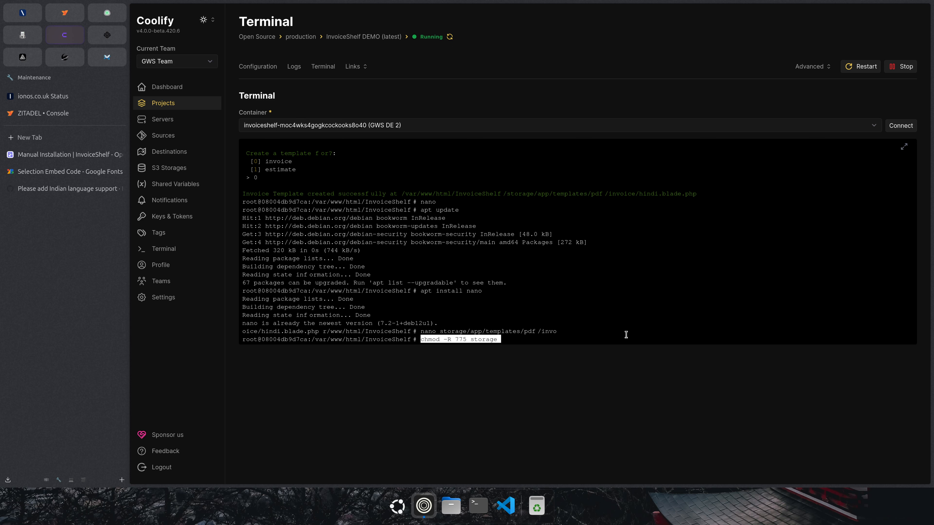
{"action": "key", "text": "Return"}
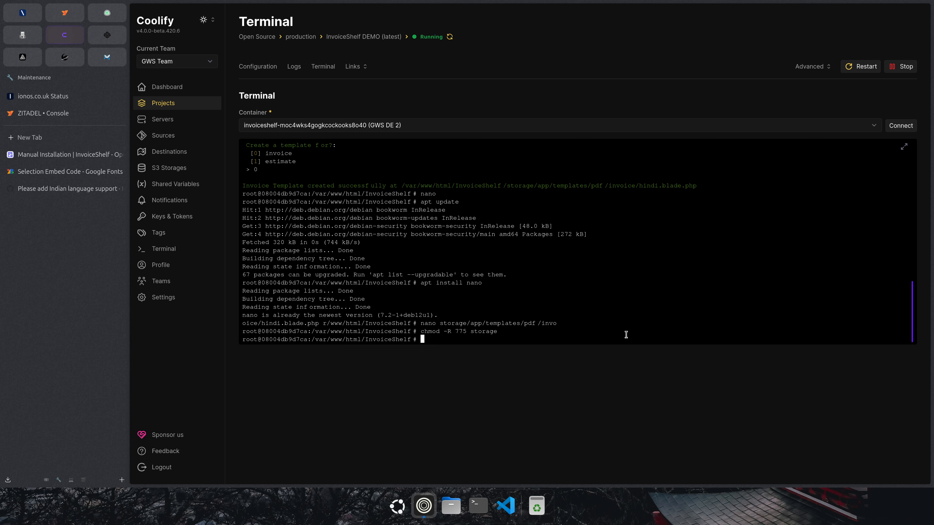
{"action": "left_click", "coordinate": [359, 68]}
{"action": "left_click", "coordinate": [419, 83]}
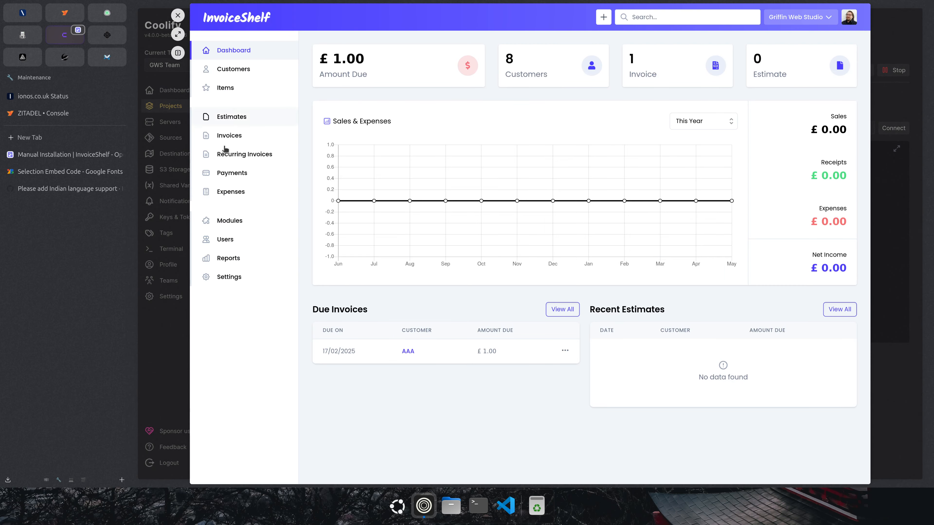
Check INV-000001's PDF preview, where the Hindi item shows empty boxes, and start editing it.
{"action": "left_click", "coordinate": [237, 140]}
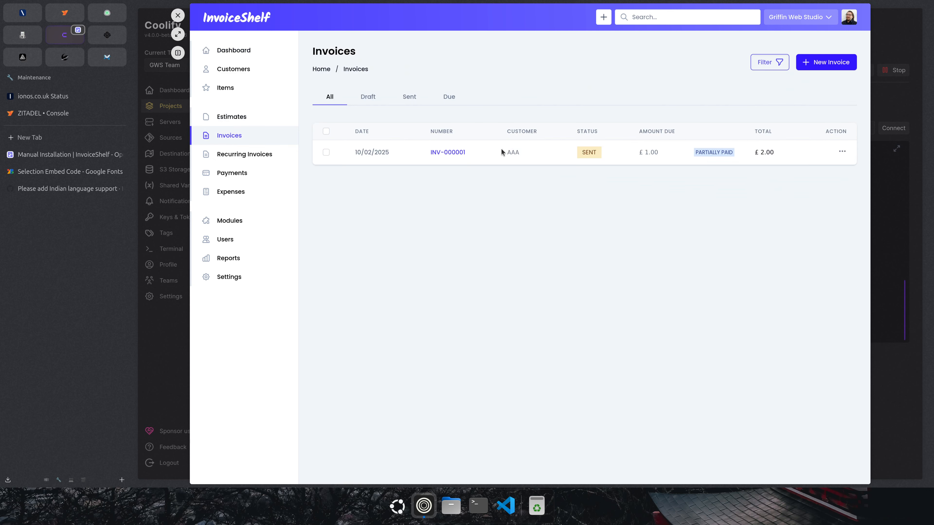
{"action": "left_click", "coordinate": [459, 154]}
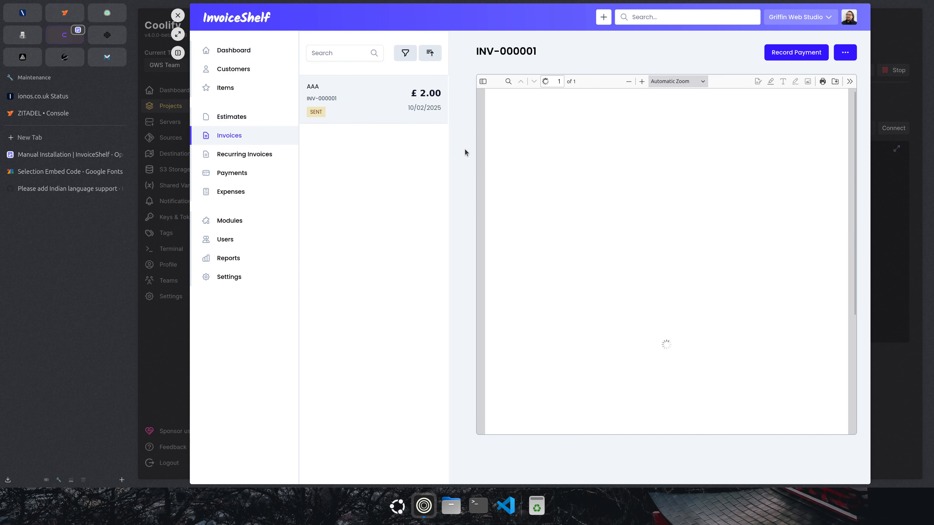
{"action": "left_click", "coordinate": [845, 53]}
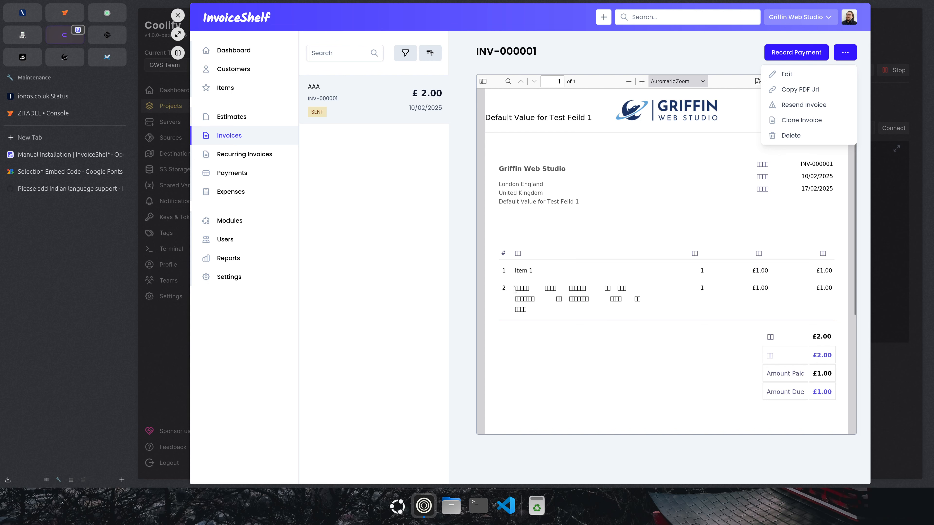
{"action": "left_click_drag", "start_coordinate": [515, 288], "coordinate": [529, 309]}
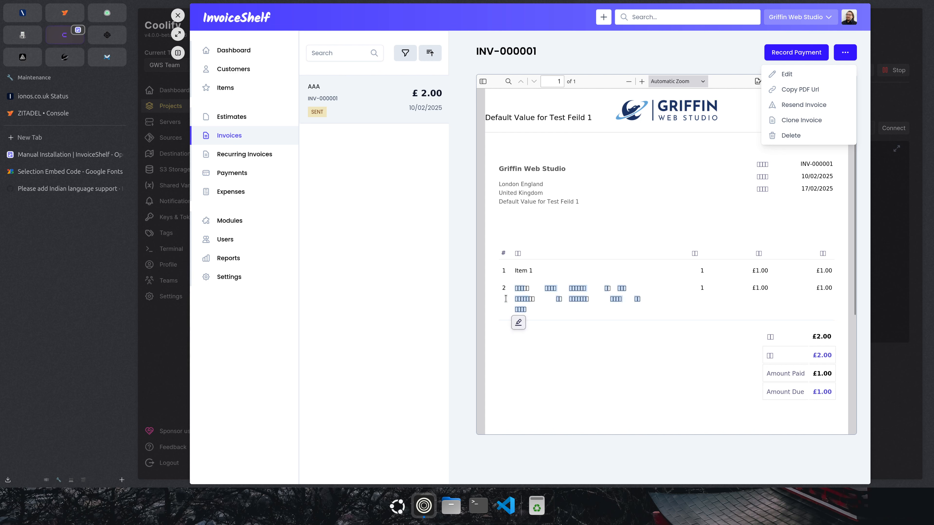
{"action": "left_click", "coordinate": [587, 325]}
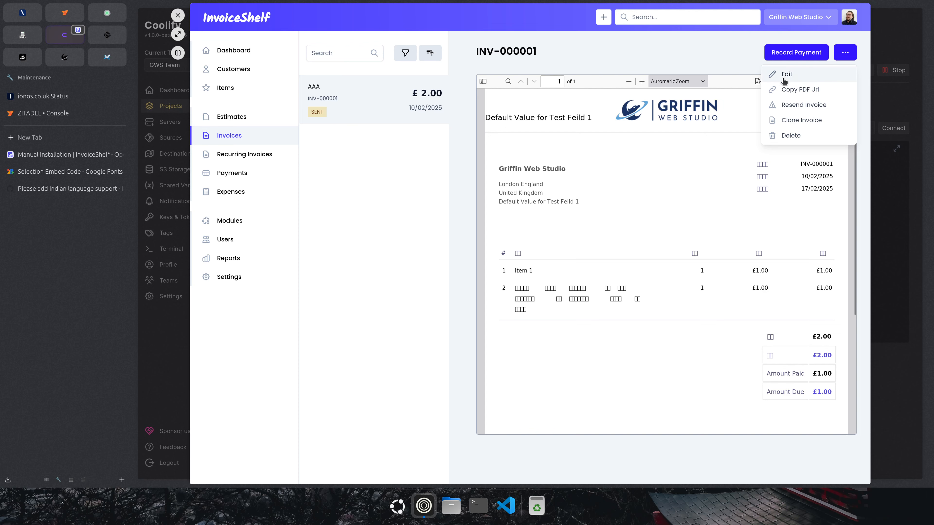
{"action": "left_click", "coordinate": [810, 78]}
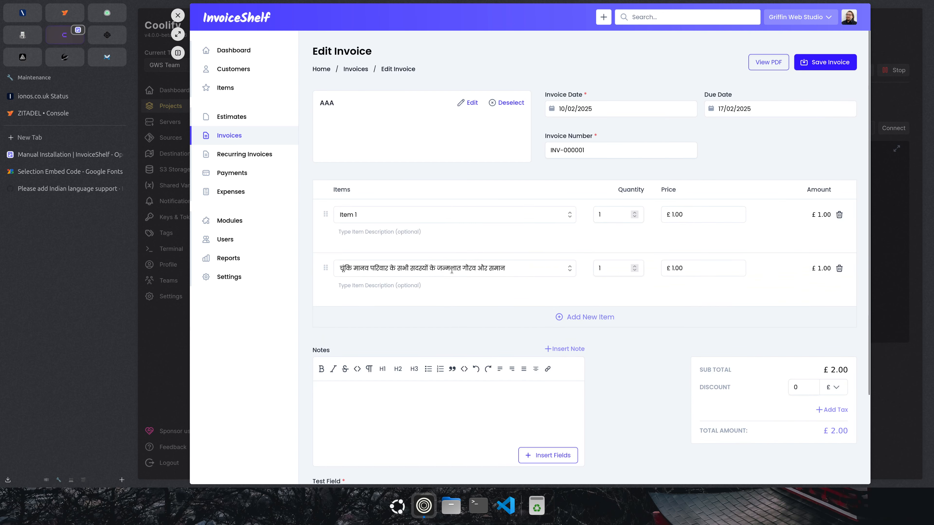
Change INV-000001's template from invoice1 to hindi and save the invoice.
{"action": "left_click", "coordinate": [508, 272]}
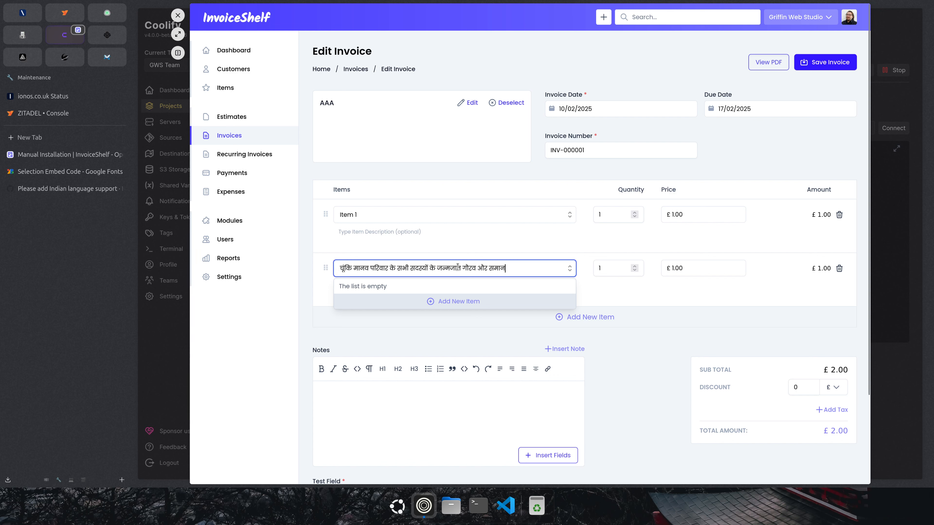
{"action": "left_click_drag", "start_coordinate": [518, 269], "coordinate": [335, 266]}
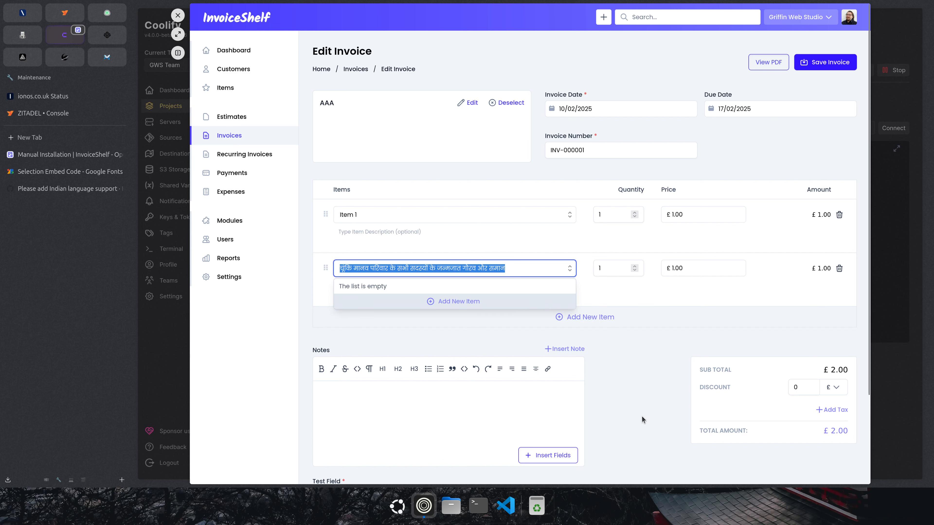
{"action": "left_click", "coordinate": [641, 368]}
{"action": "scroll", "coordinate": [645, 379], "scroll_direction": "down", "scroll_amount": 3}
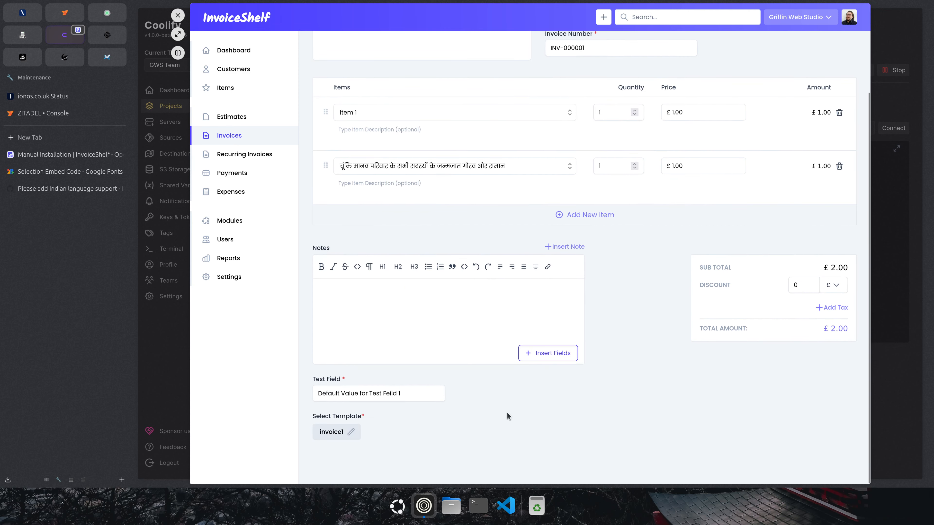
{"action": "left_click", "coordinate": [341, 433]}
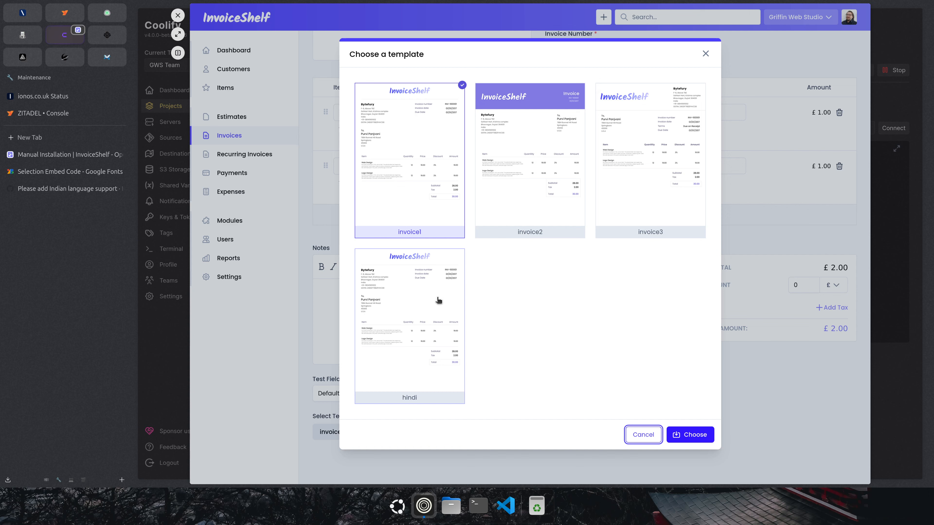
{"action": "left_click", "coordinate": [411, 301]}
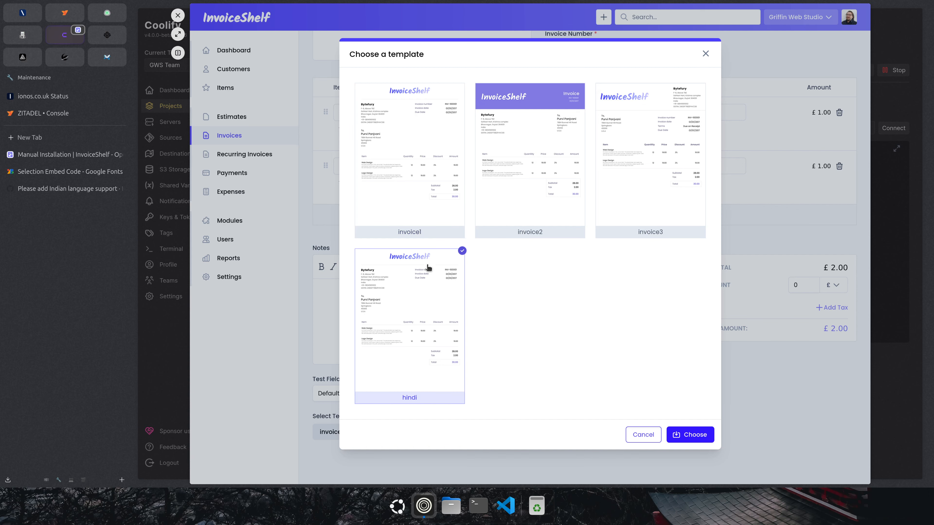
{"action": "left_click", "coordinate": [692, 435]}
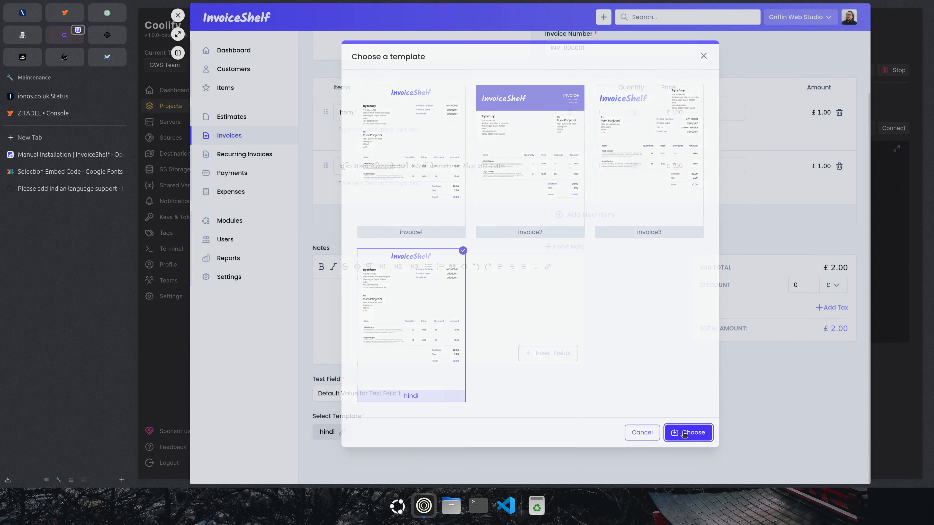
{"action": "scroll", "coordinate": [561, 377], "scroll_direction": "up", "scroll_amount": 3}
{"action": "left_click", "coordinate": [821, 61]}
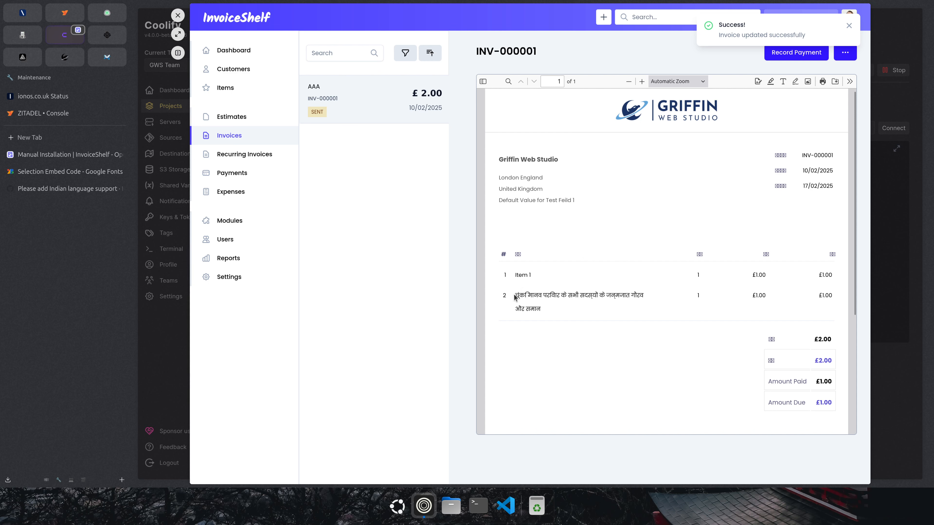
Confirm the Hindi item text is readable in the PDF, then return to the Manual Installation docs.
{"action": "left_click_drag", "start_coordinate": [515, 297], "coordinate": [544, 316]}
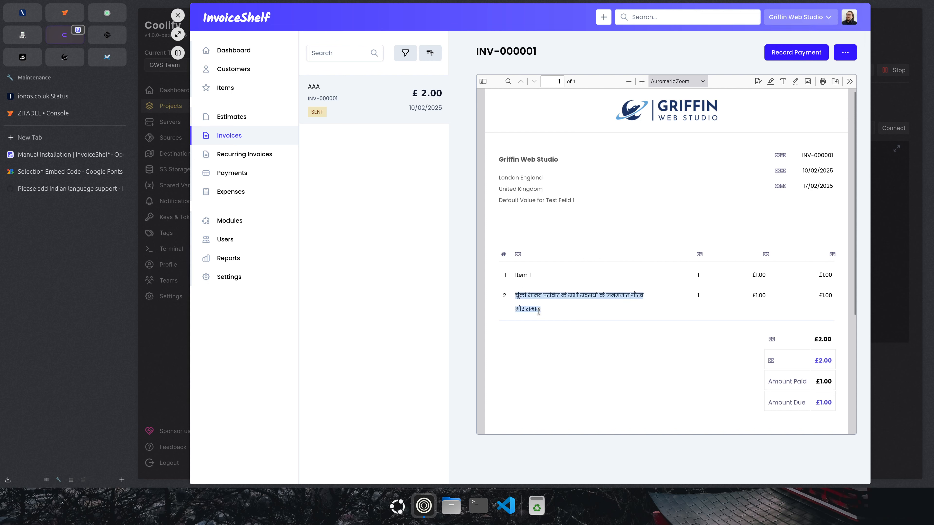
{"action": "left_click", "coordinate": [567, 312]}
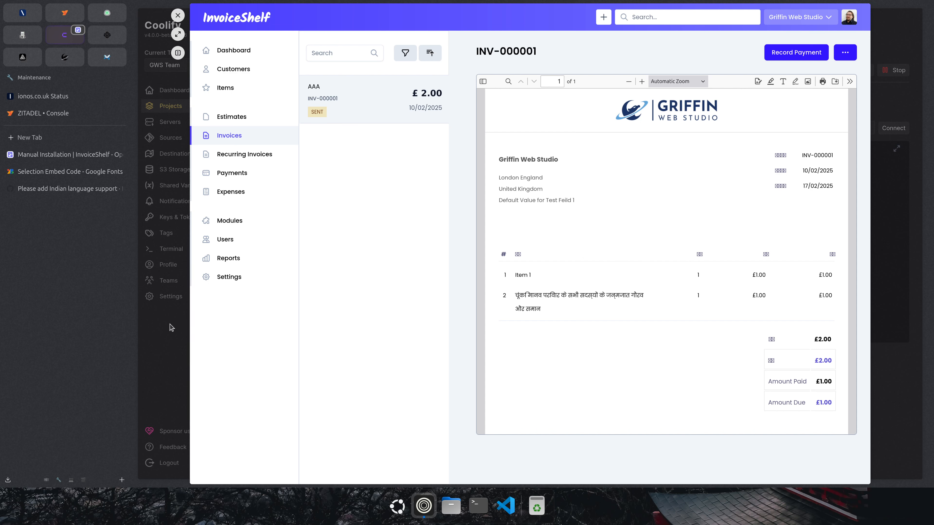
{"action": "left_click", "coordinate": [43, 156]}
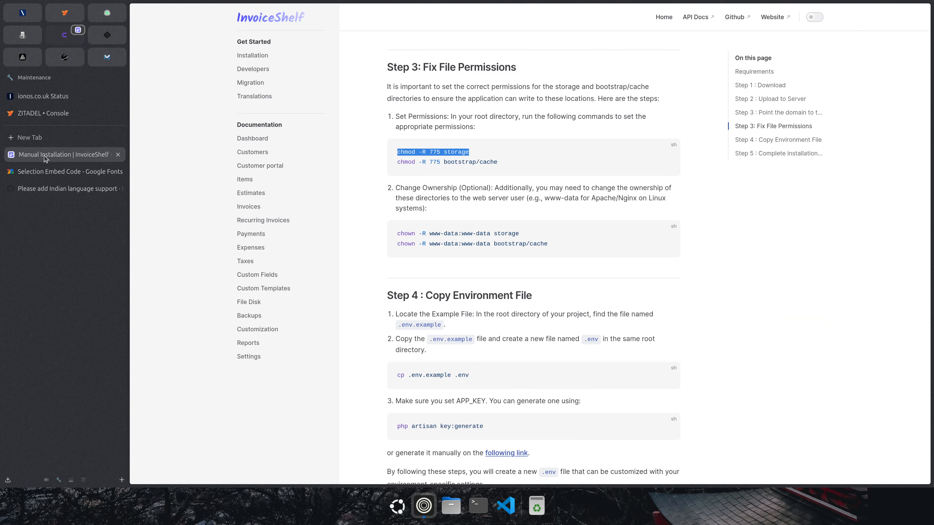
Rerun the previous nano command in the Coolify terminal to reopen hindi.blade.php.
{"action": "left_click", "coordinate": [67, 37]}
{"action": "left_click", "coordinate": [178, 16]}
{"action": "left_click", "coordinate": [468, 262]}
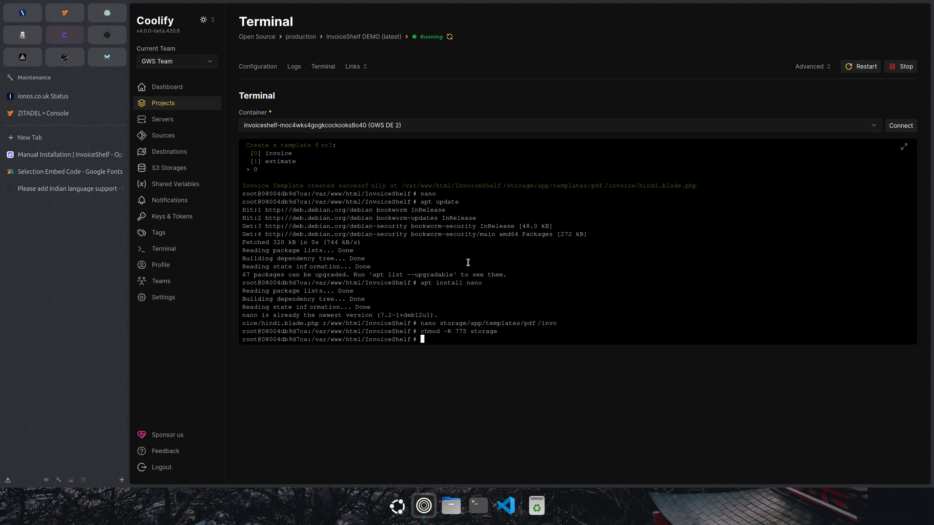
{"action": "key", "text": "Up"}
{"action": "key", "text": "Up"}
{"action": "key", "text": "Return"}
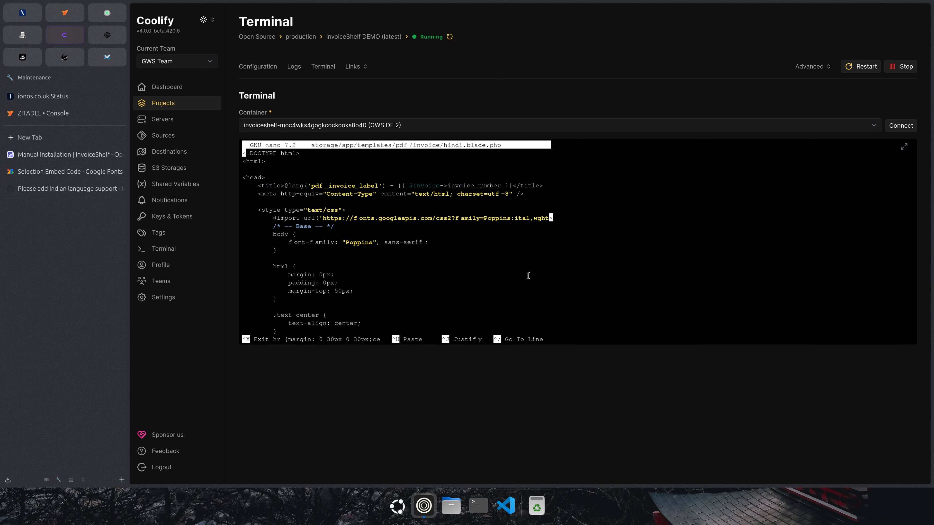
{"action": "scroll", "coordinate": [528, 276], "scroll_direction": "down", "scroll_amount": 10}
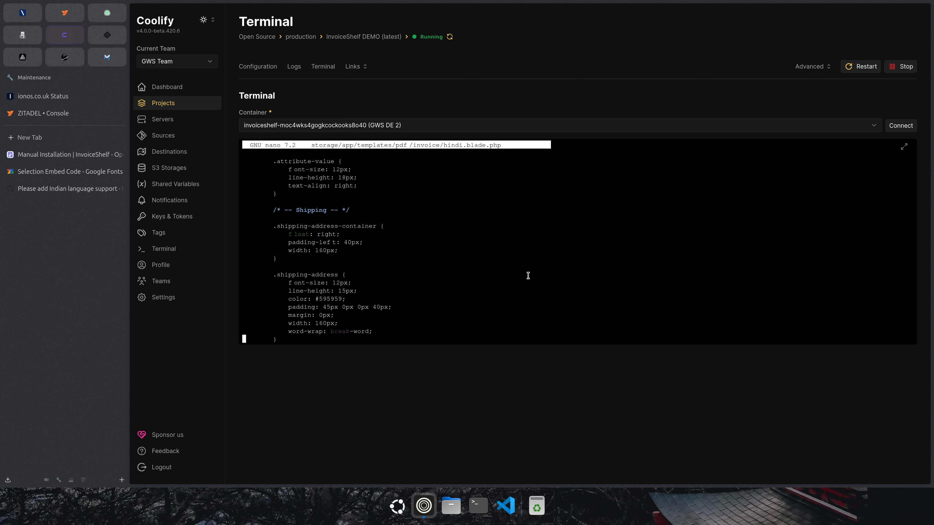
{"action": "scroll", "coordinate": [528, 276], "scroll_direction": "down", "scroll_amount": 12}
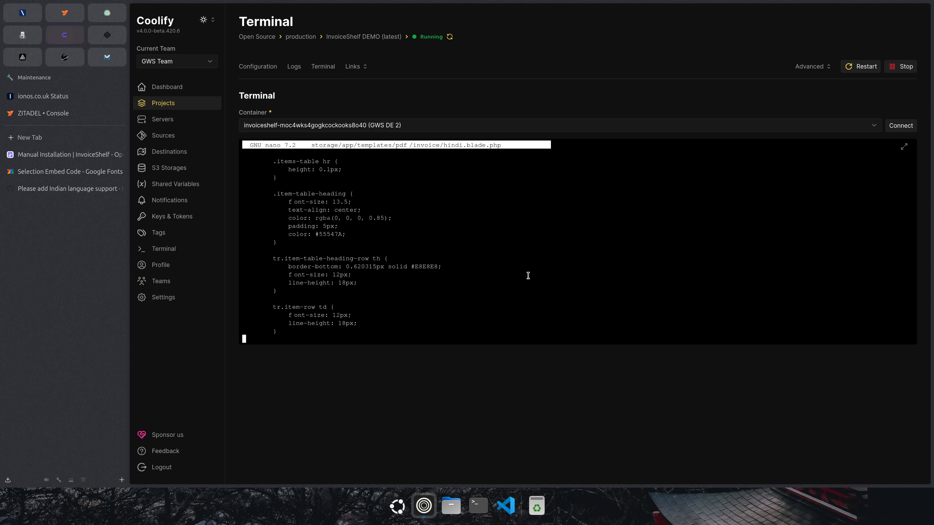
{"action": "scroll", "coordinate": [528, 276], "scroll_direction": "down", "scroll_amount": 20}
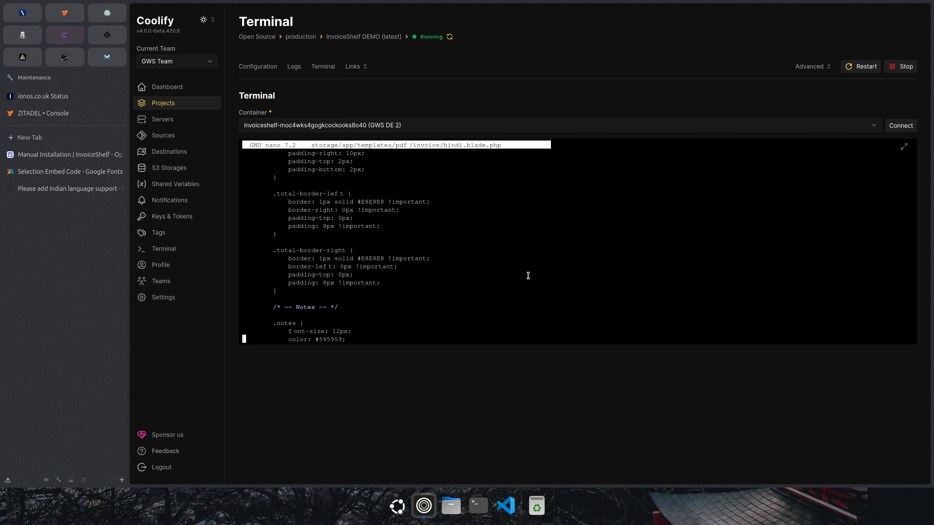
{"action": "scroll", "coordinate": [528, 276], "scroll_direction": "down", "scroll_amount": 8}
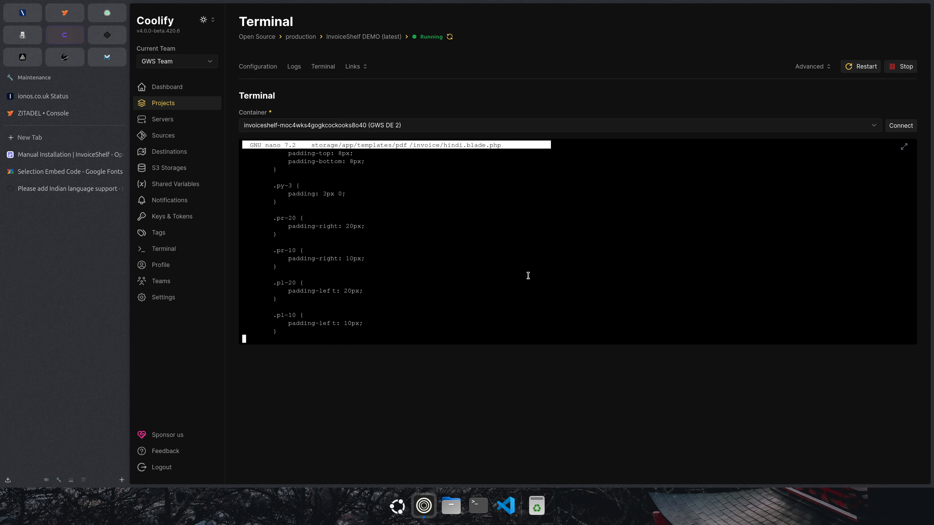
{"action": "scroll", "coordinate": [528, 275], "scroll_direction": "down", "scroll_amount": 11}
{"action": "scroll", "coordinate": [528, 276], "scroll_direction": "down", "scroll_amount": 5}
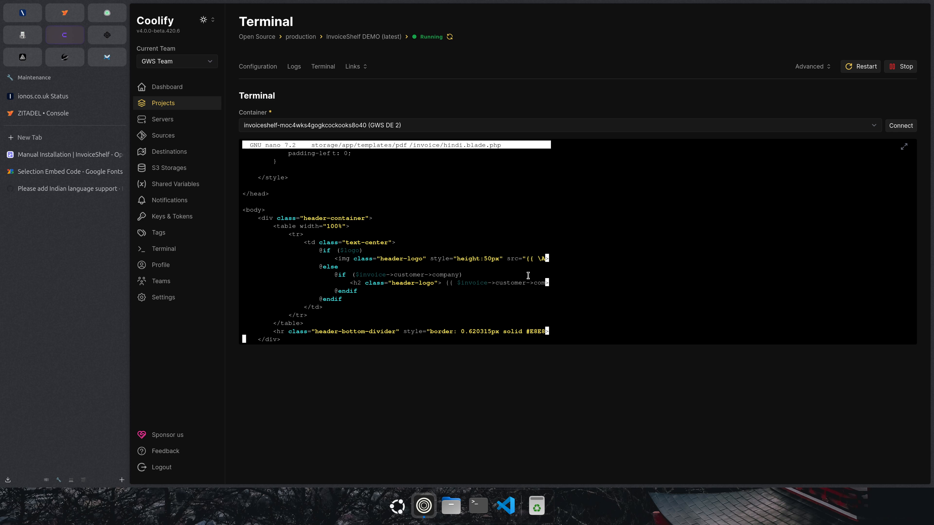
{"action": "scroll", "coordinate": [528, 276], "scroll_direction": "down", "scroll_amount": 5}
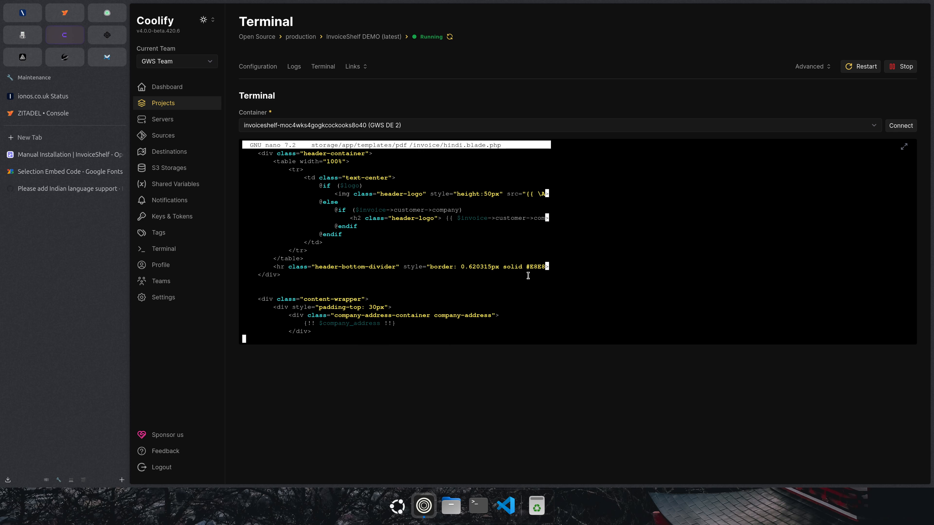
{"action": "scroll", "coordinate": [528, 276], "scroll_direction": "up", "scroll_amount": 12}
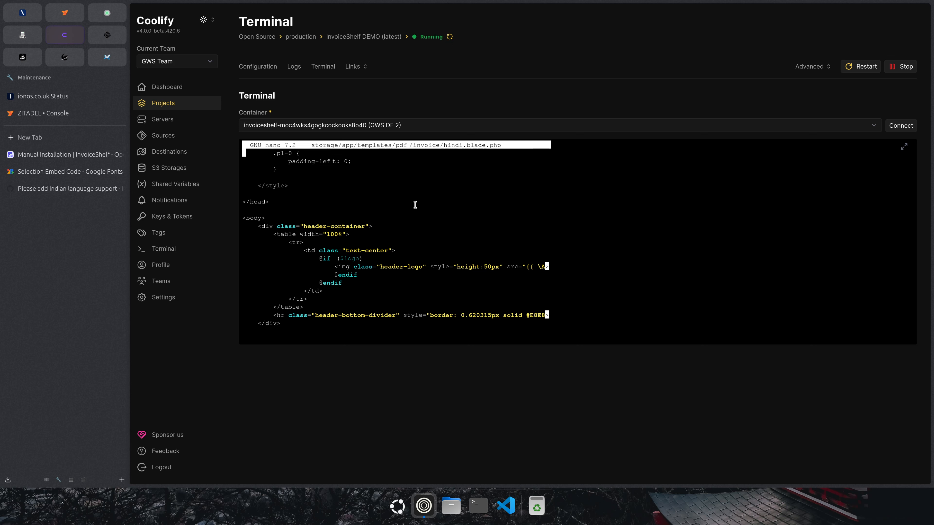
{"action": "scroll", "coordinate": [415, 205], "scroll_direction": "up", "scroll_amount": 15}
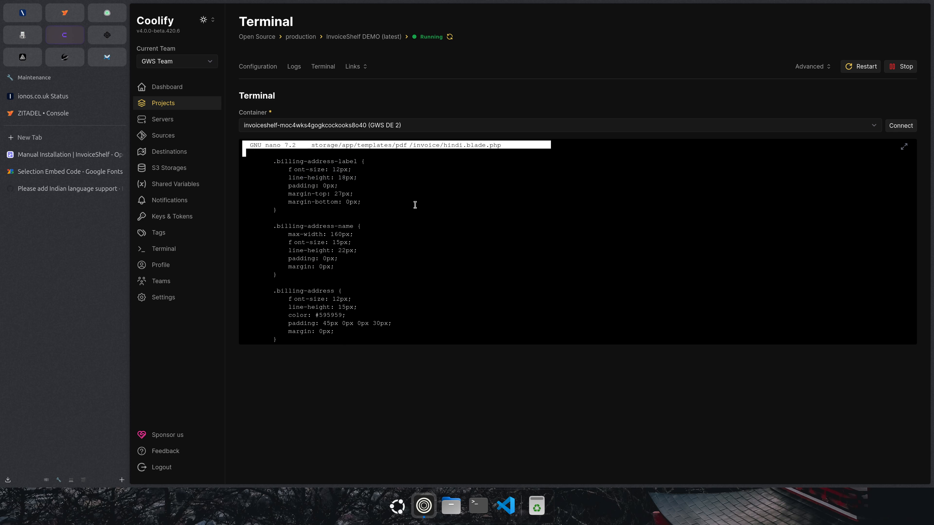
{"action": "scroll", "coordinate": [415, 205], "scroll_direction": "up", "scroll_amount": 10}
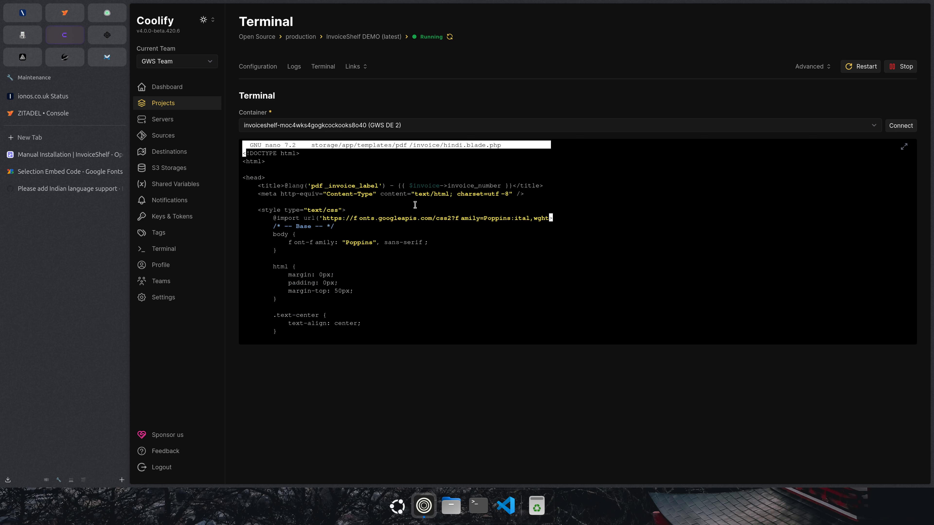